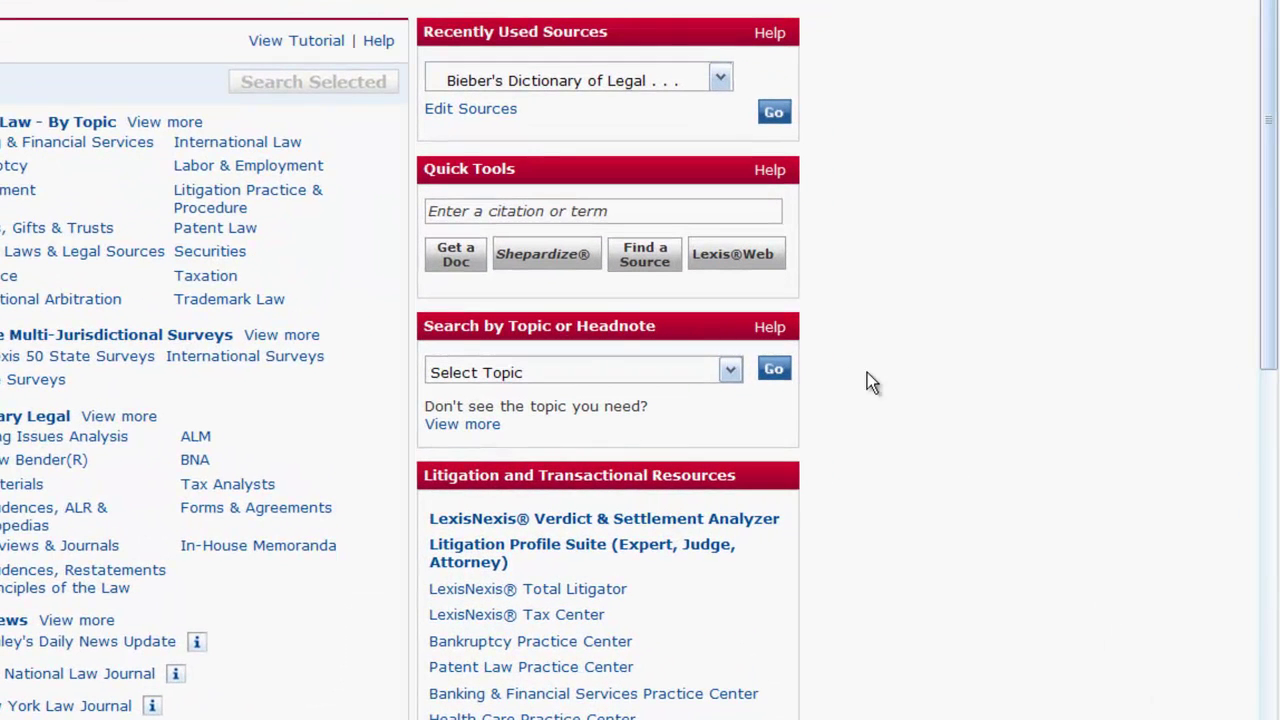
Step: Select Criminal Law & Procedure from the legal topics list
click(732, 376)
click(734, 376)
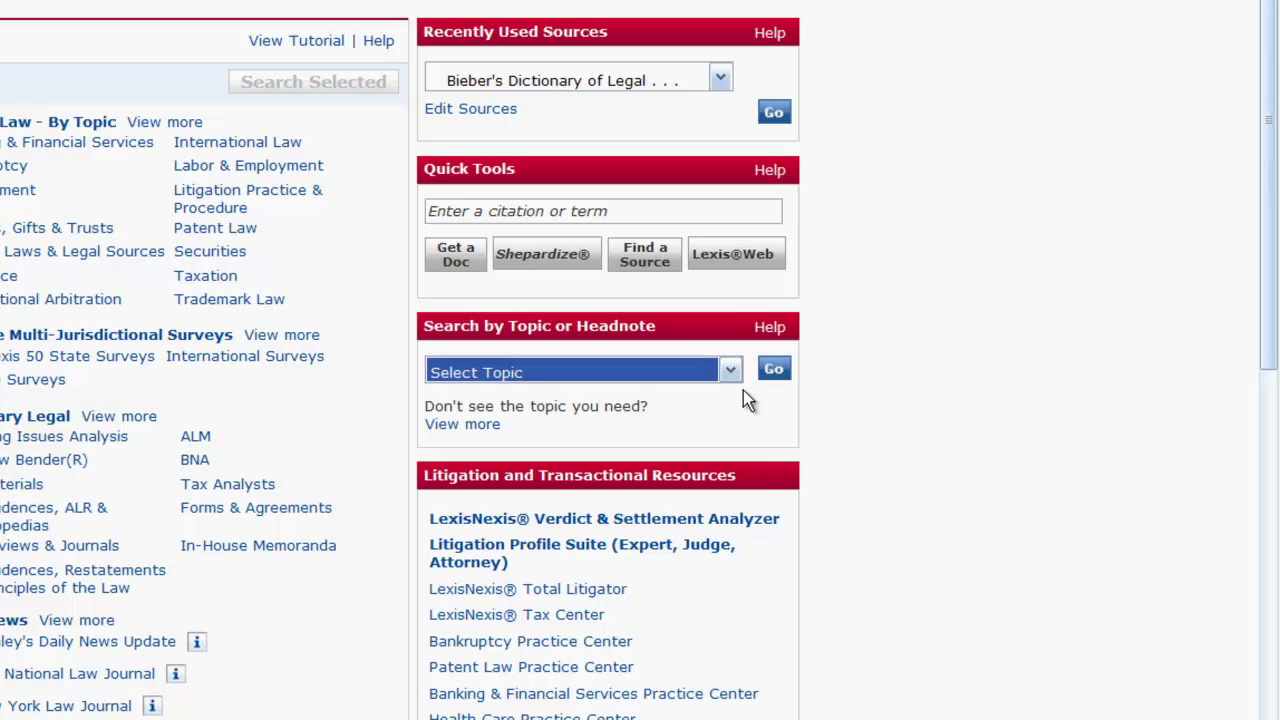
click(740, 376)
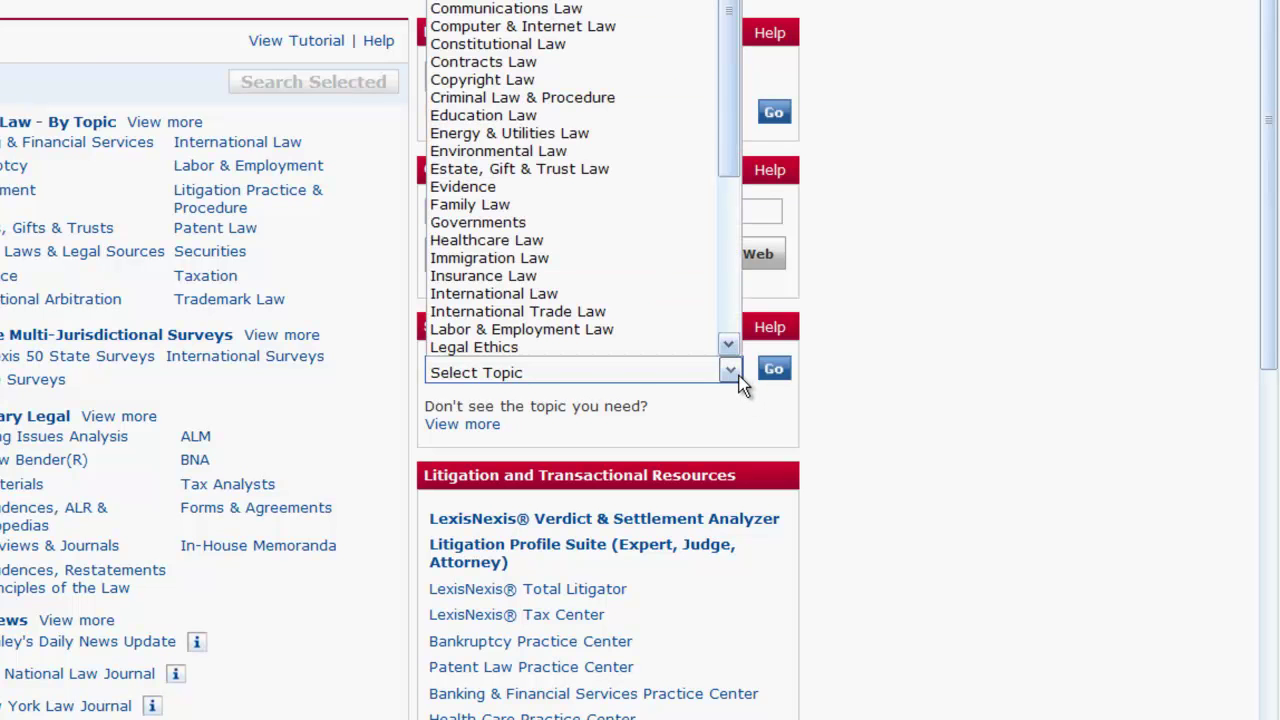
click(623, 97)
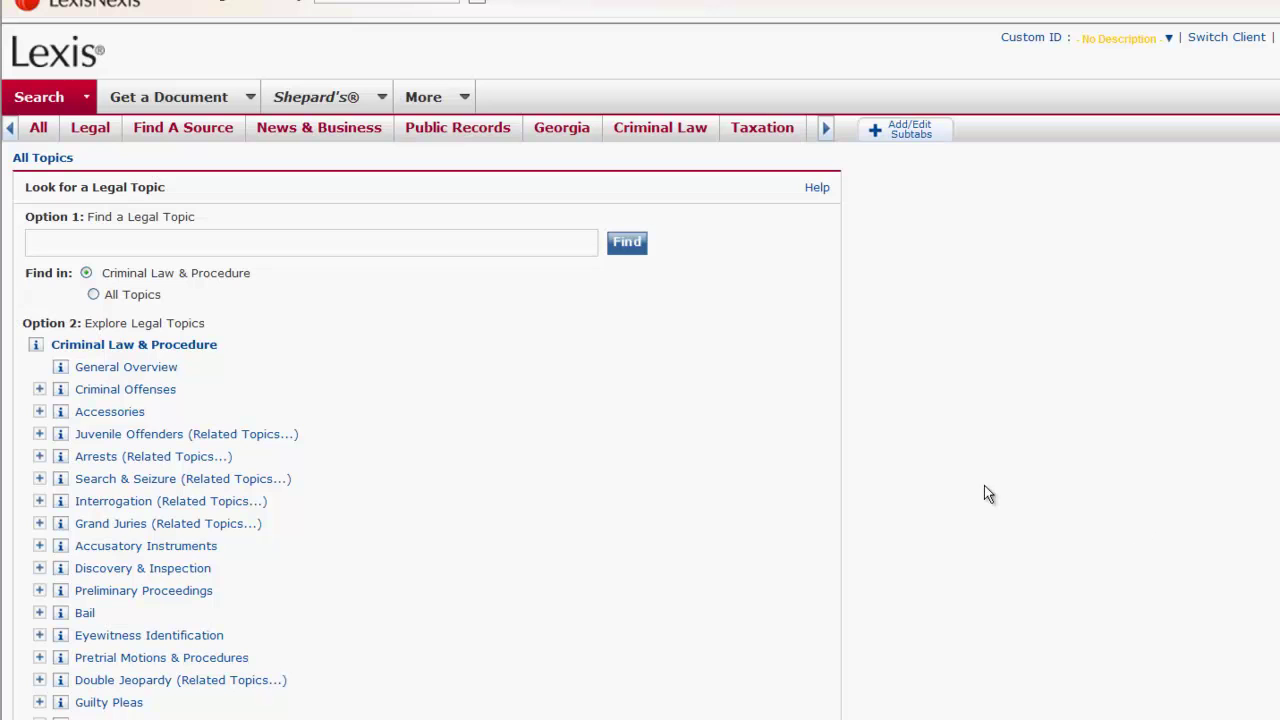
Step: Search the legal topics for 'felony murder', returning 13 matching topics
click(440, 244)
text(felony murder)
key(Return)
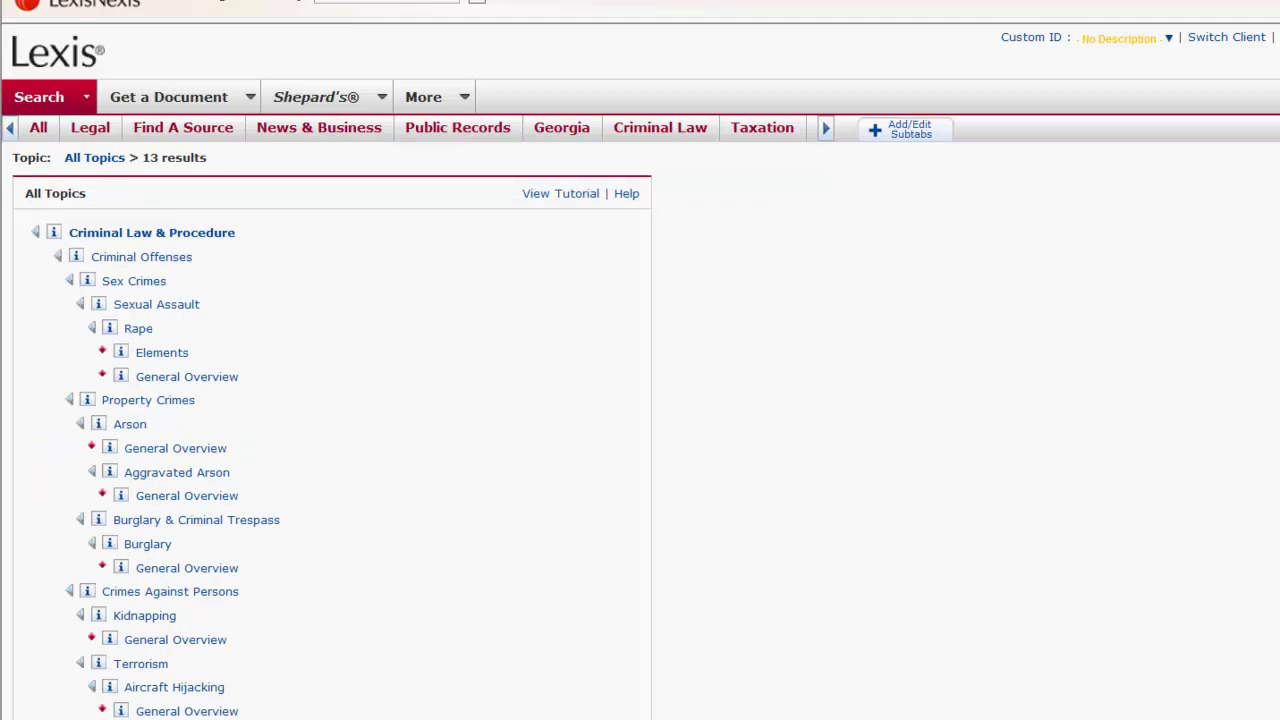
Step: Expand Criminal Offenses > Homicide > Murder > Felony Murder and view the General Overview description
scroll(640, 400, down, 3)
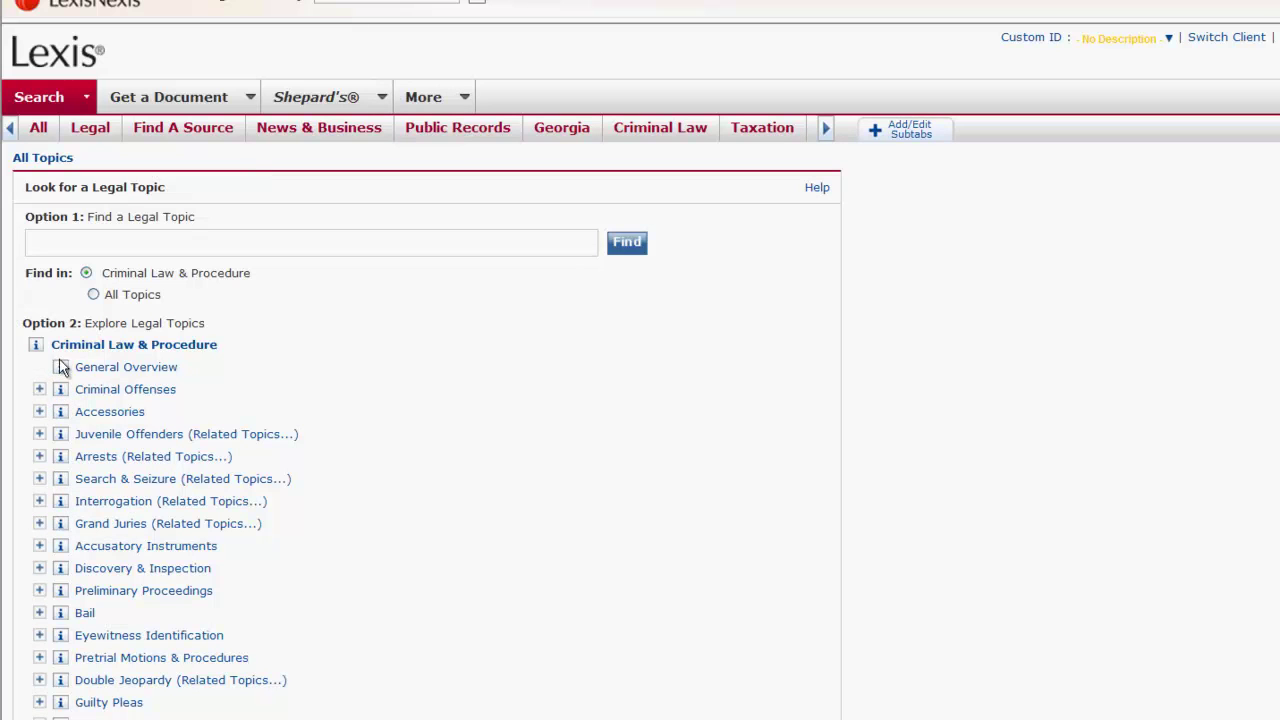
click(39, 389)
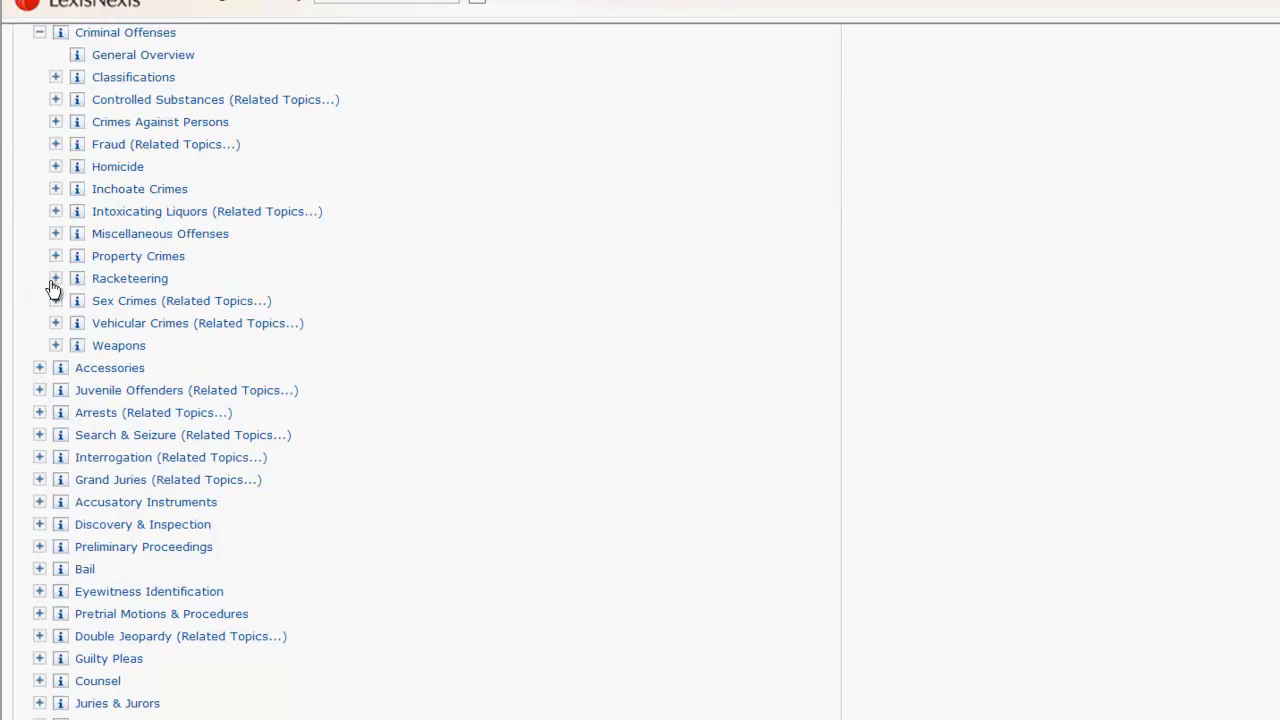
click(55, 166)
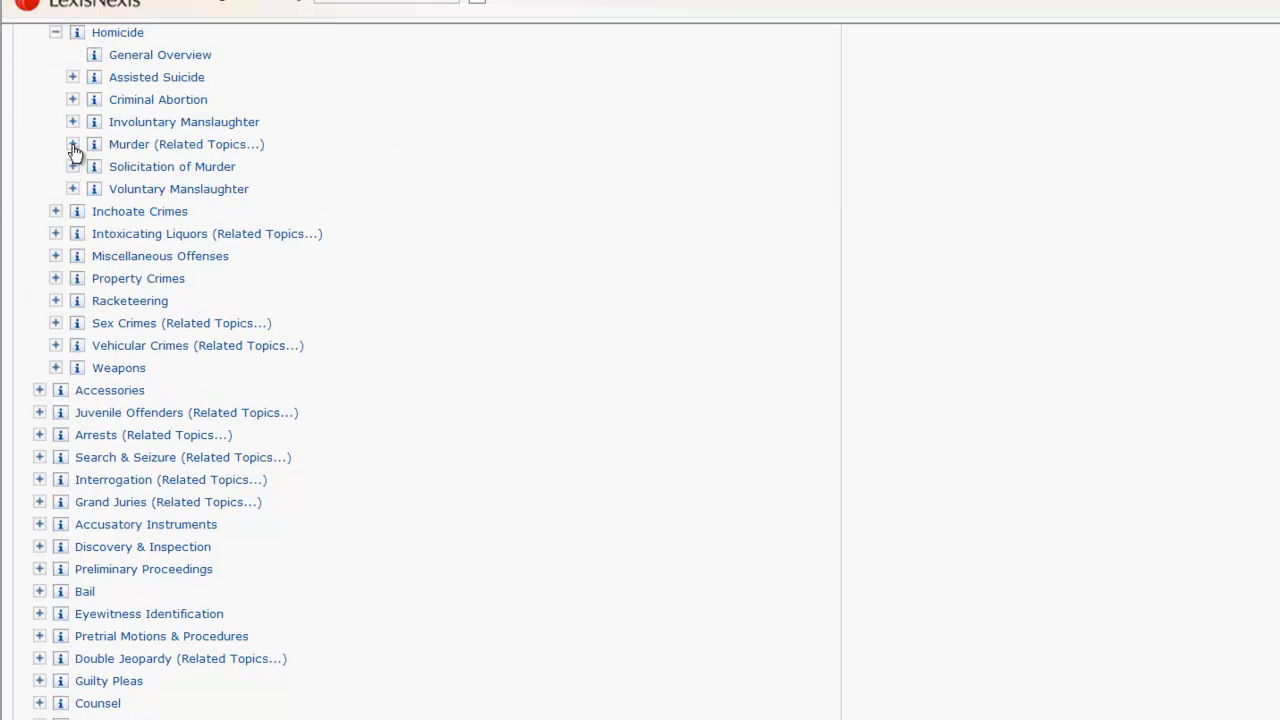
click(73, 146)
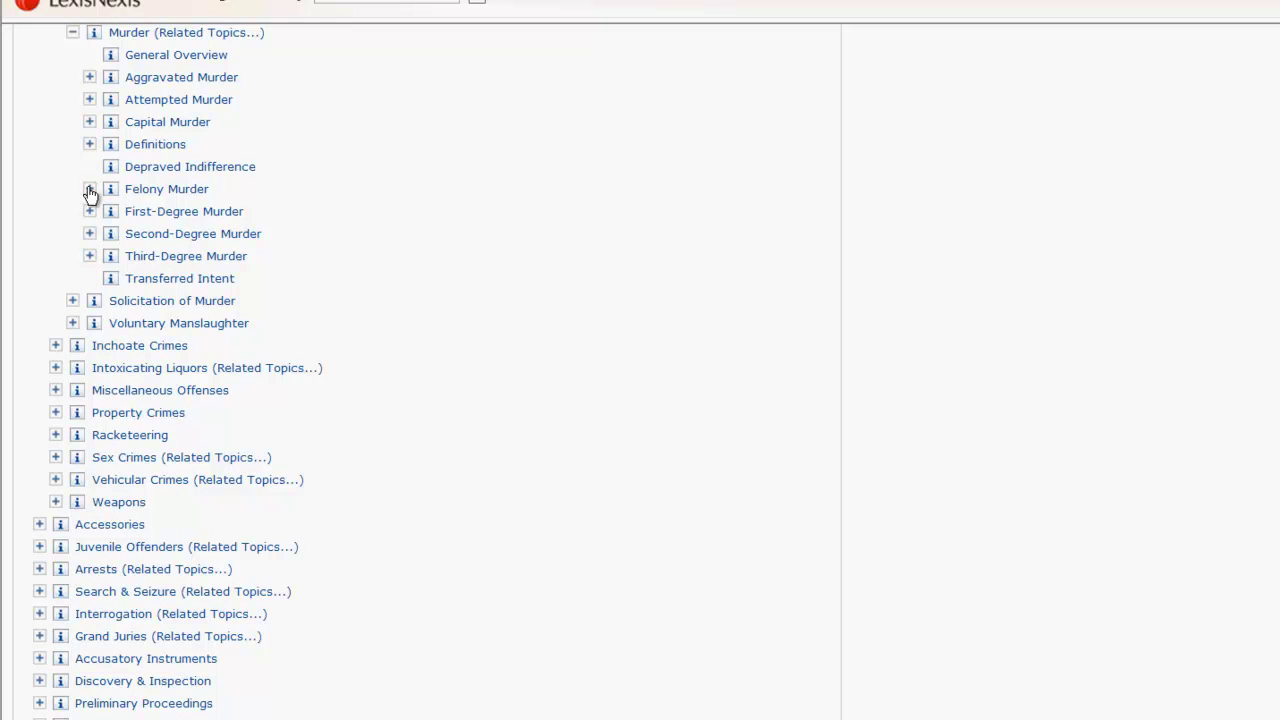
click(89, 190)
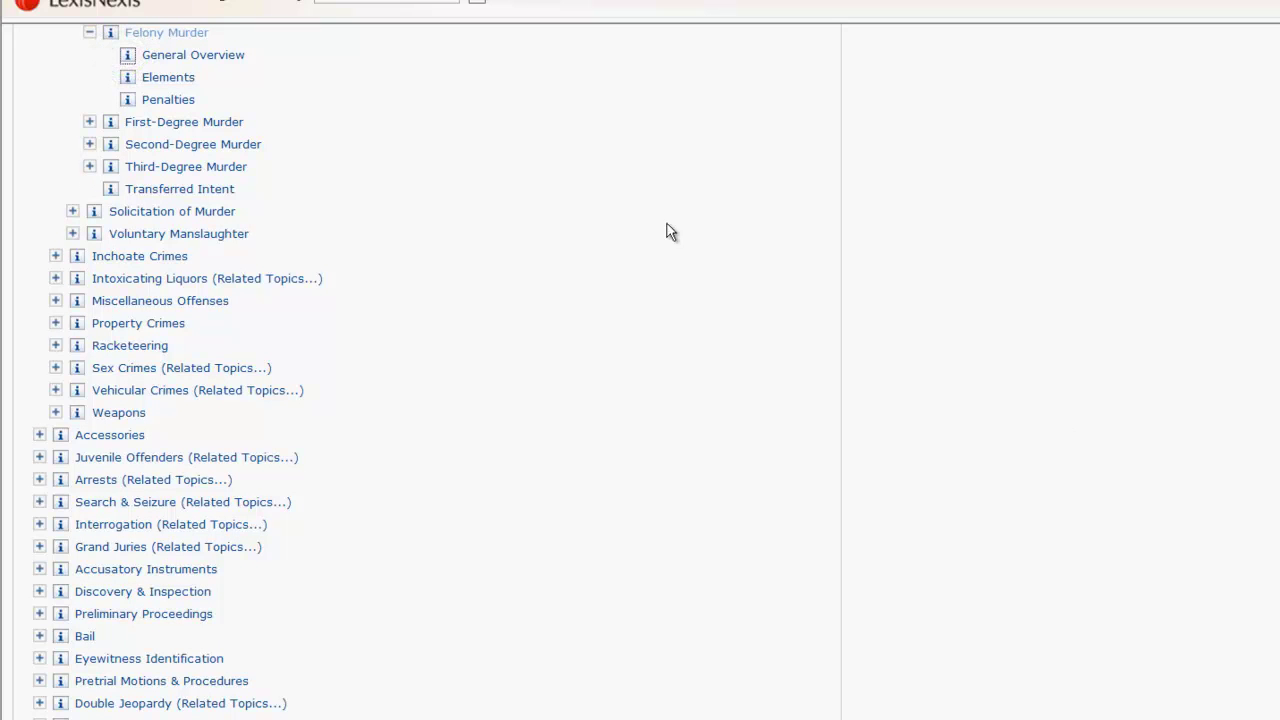
click(126, 56)
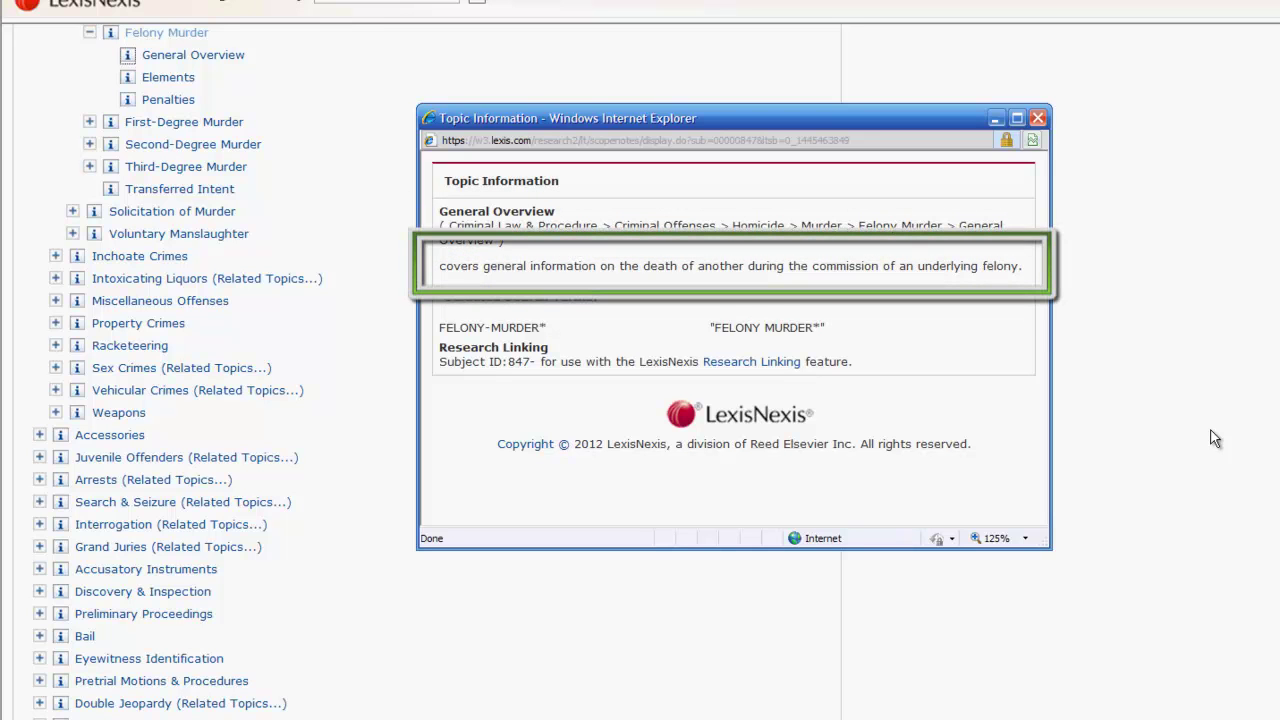
click(1214, 438)
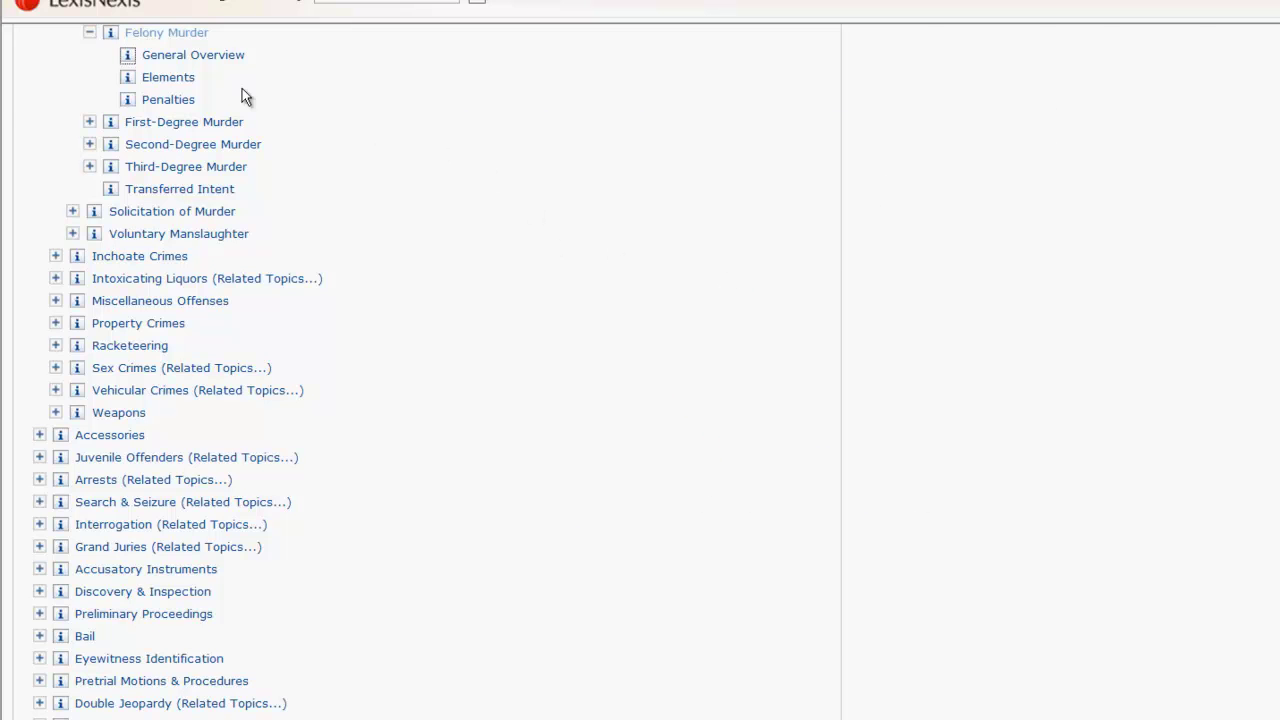
Step: Search Felony Murder General Overview in Federal Cases - Selected Criminal Material, previous 10 years
click(232, 56)
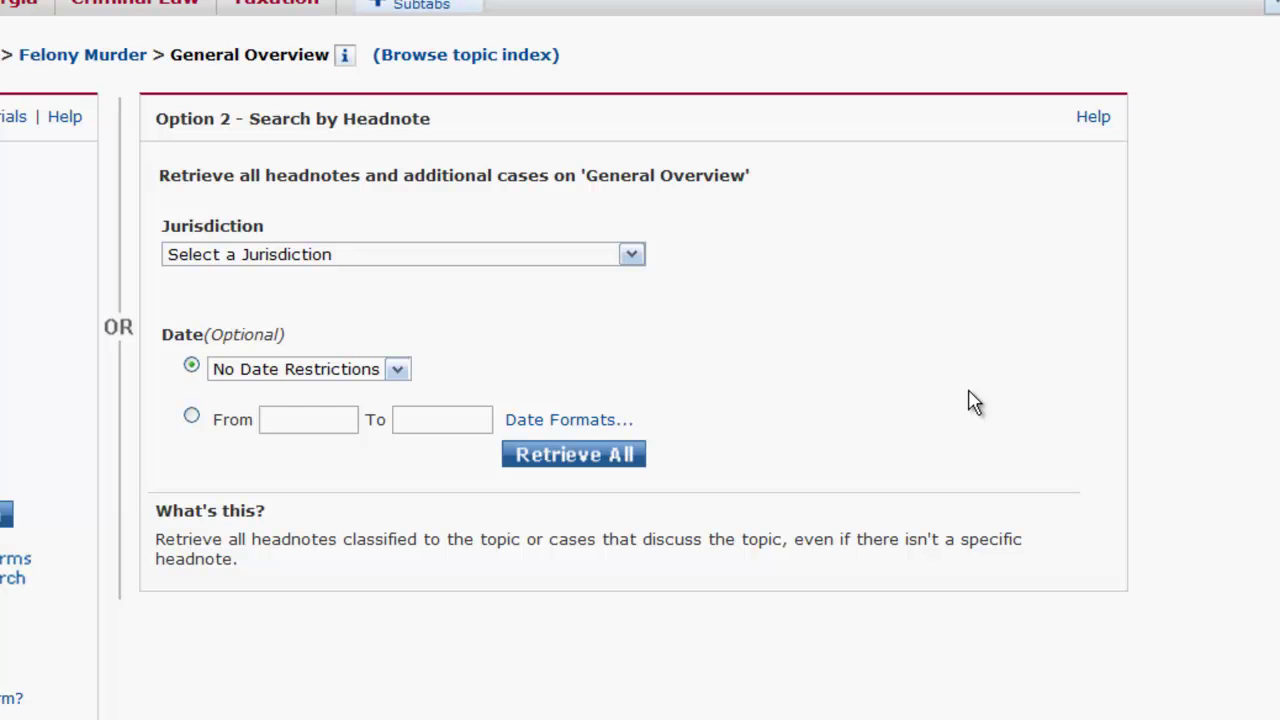
click(644, 262)
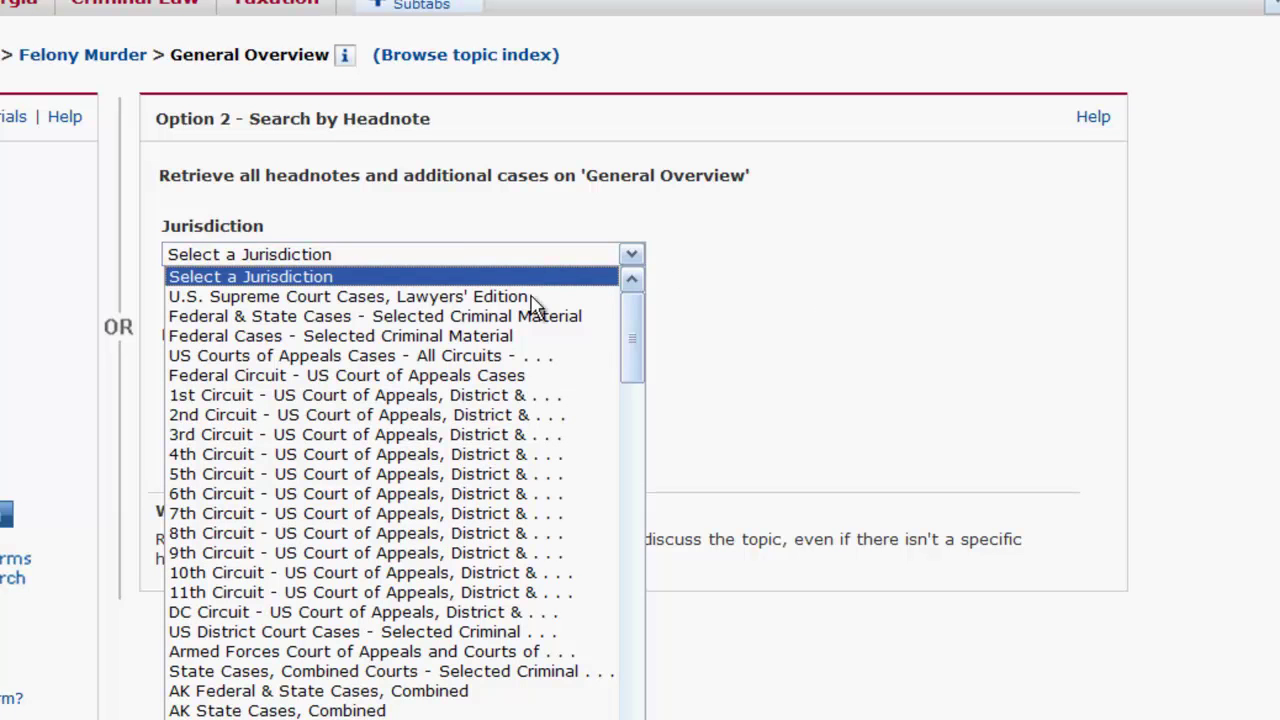
click(531, 340)
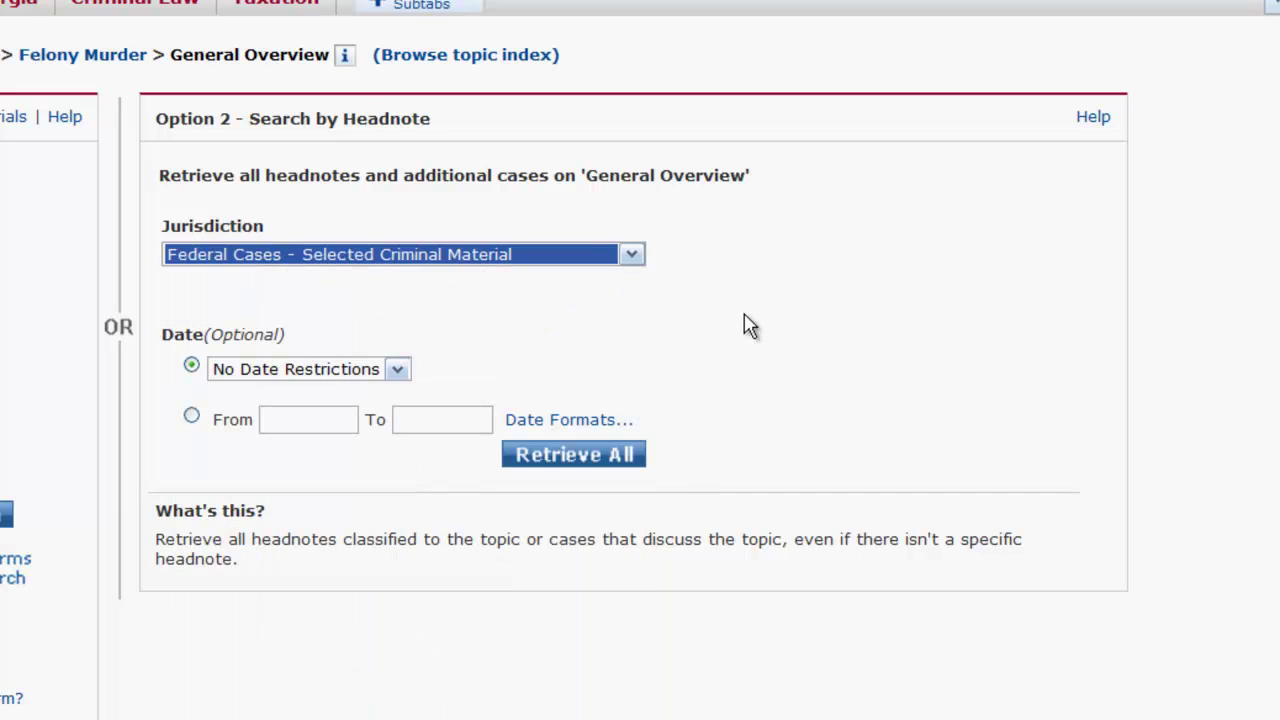
click(400, 372)
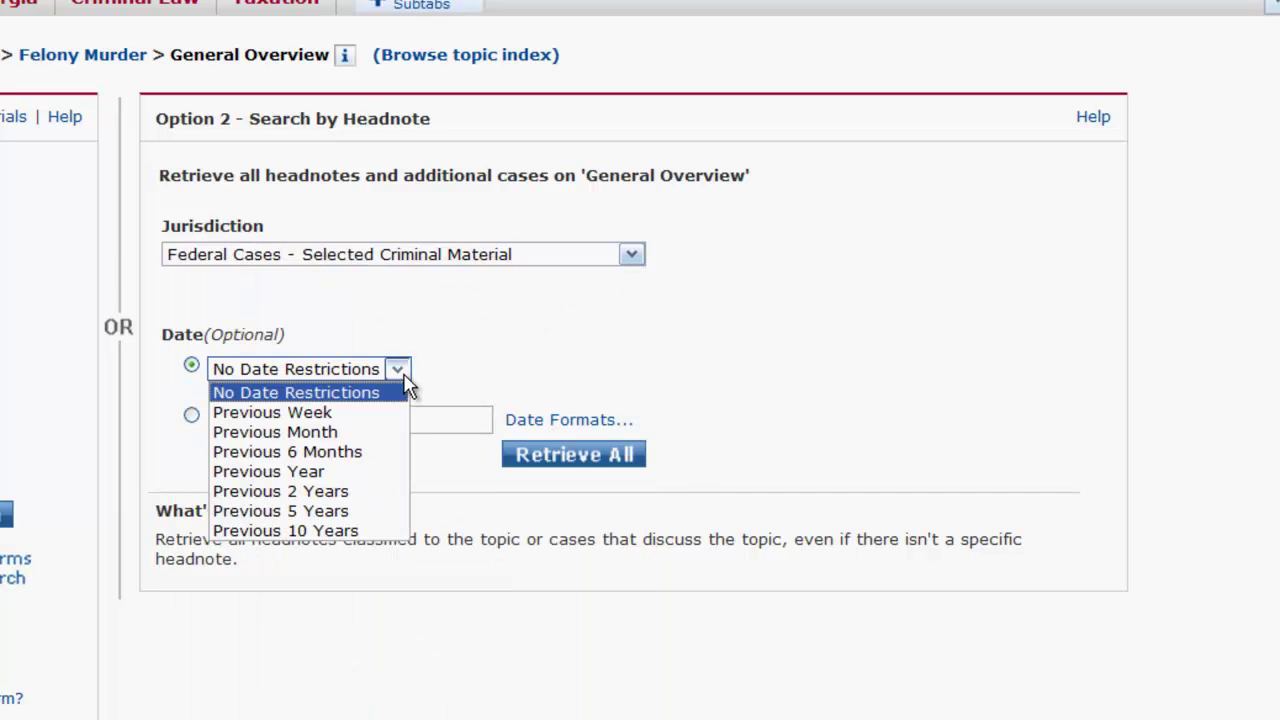
click(360, 530)
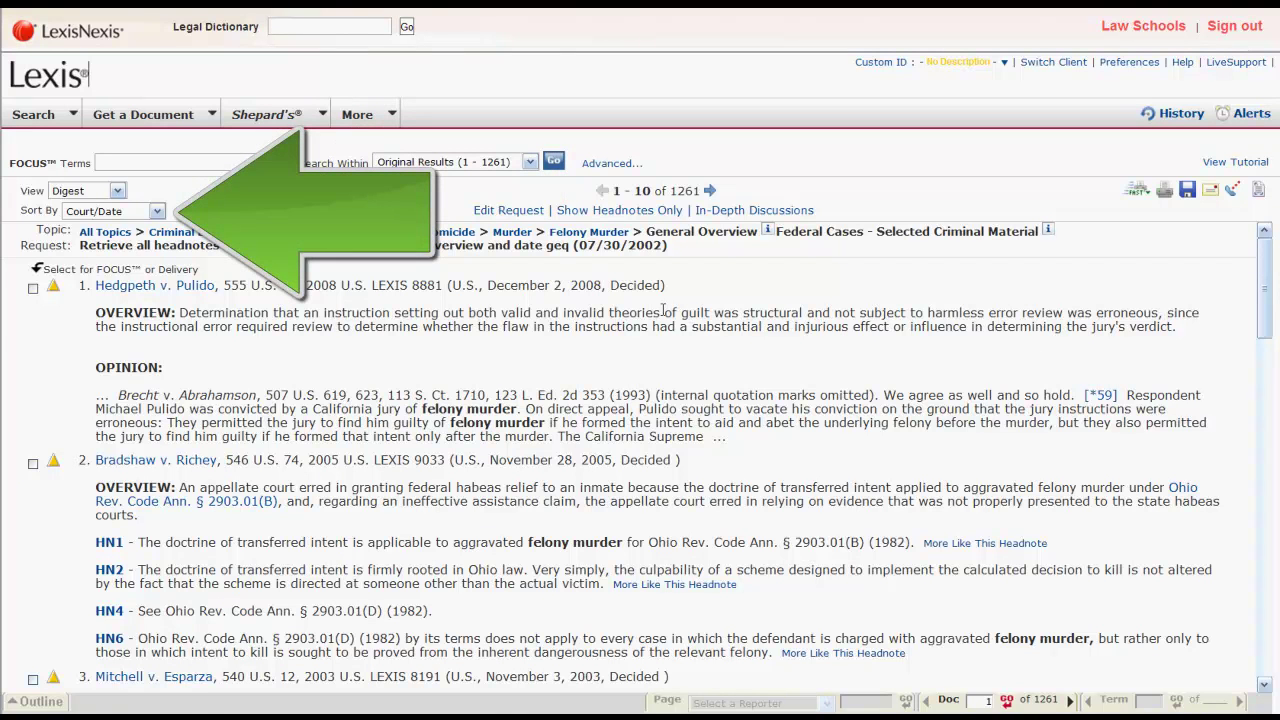
Step: Keep results sorted by court and date, and show headnotes only
click(157, 214)
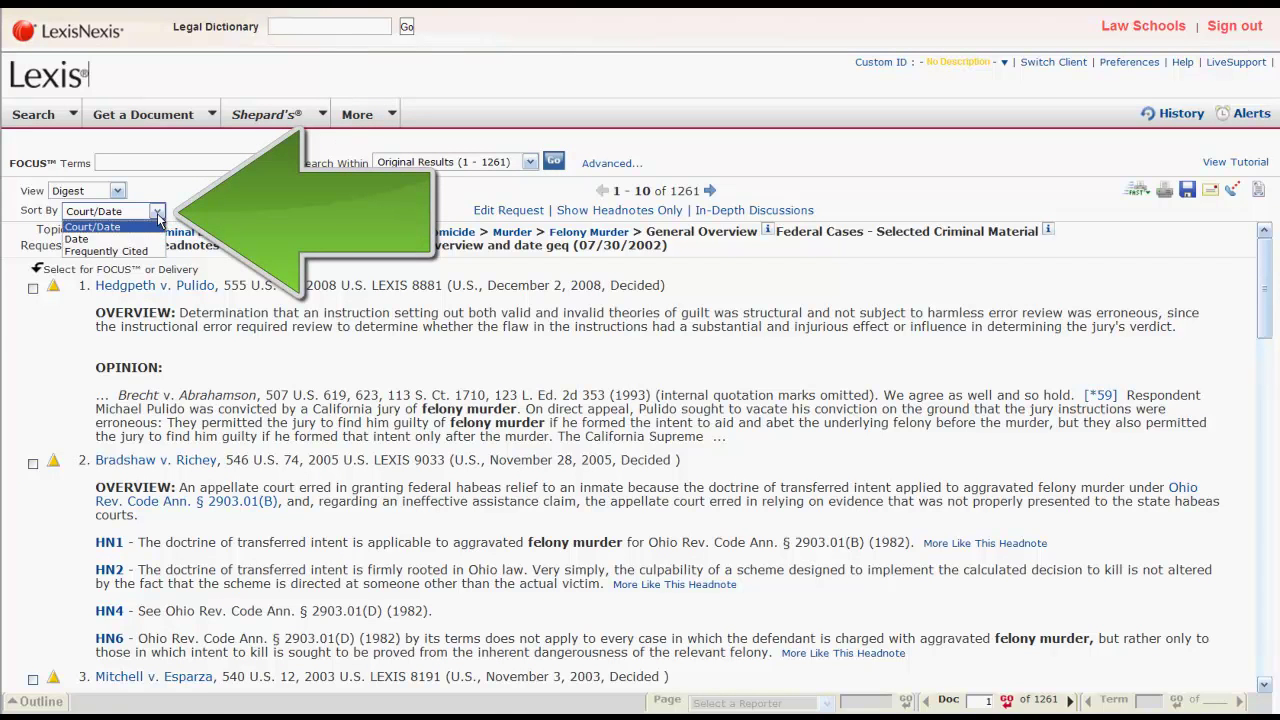
click(157, 216)
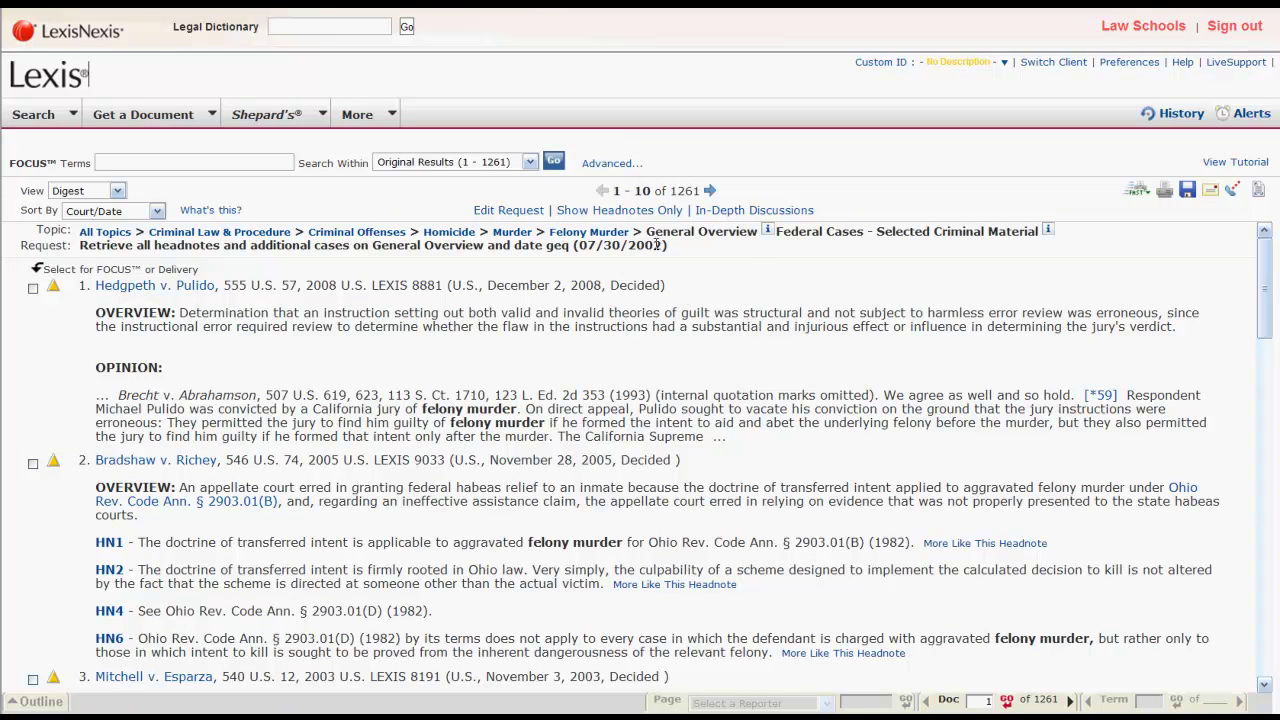
click(645, 210)
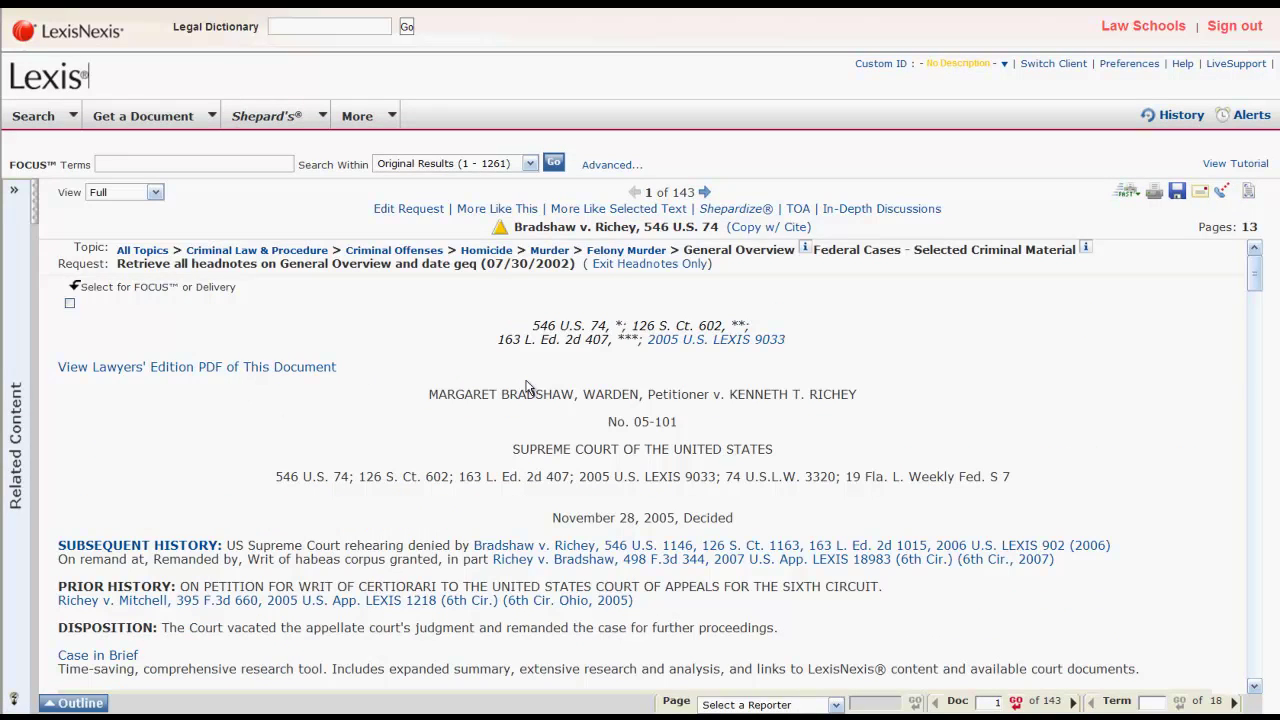
click(72, 88)
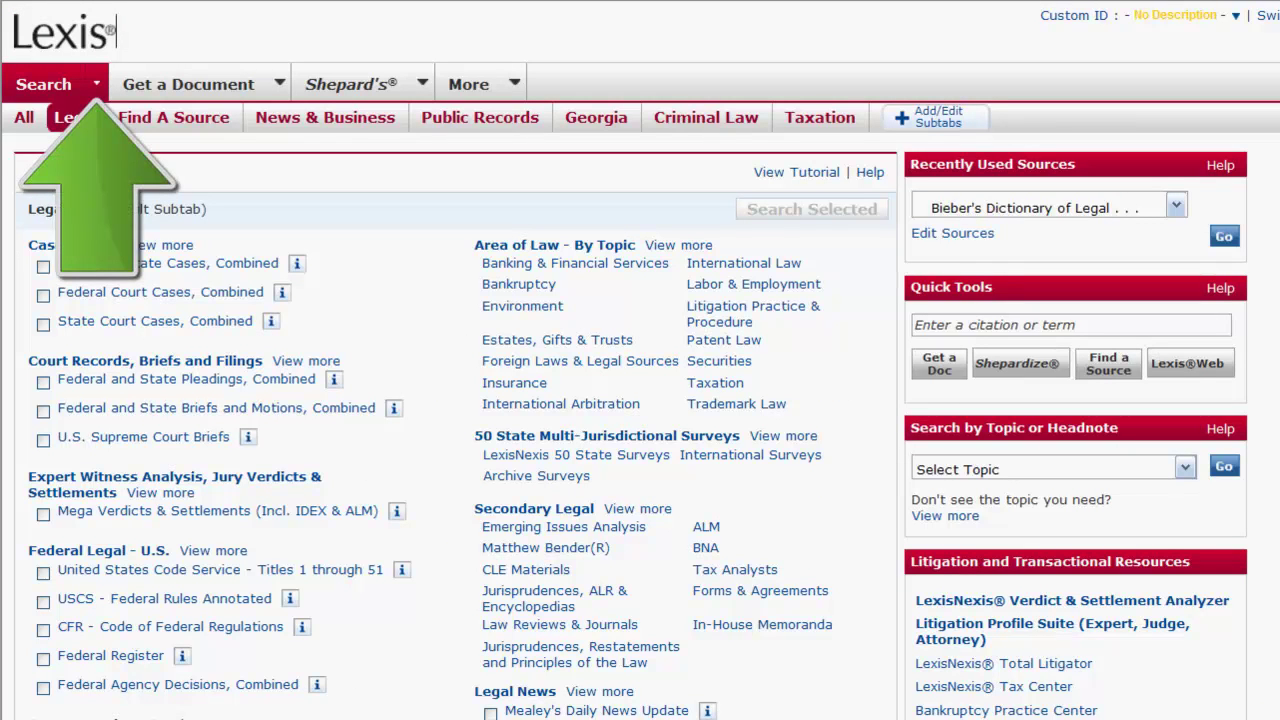
click(95, 83)
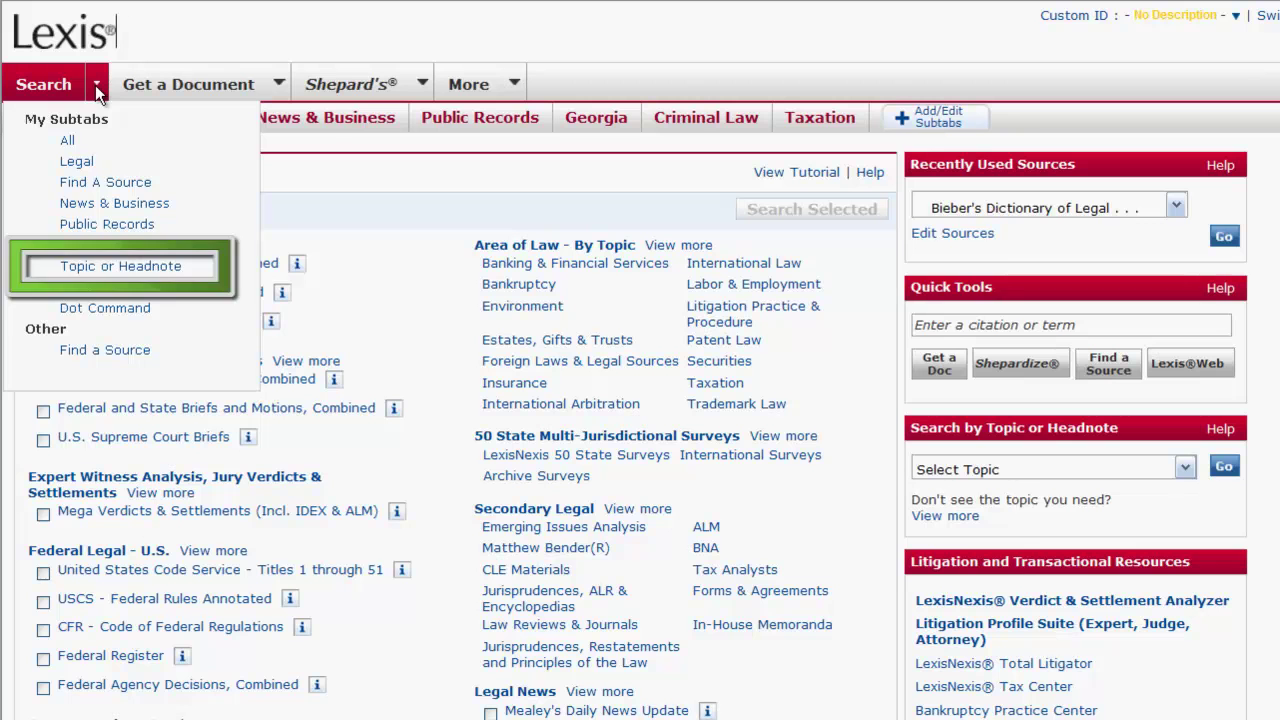
click(148, 267)
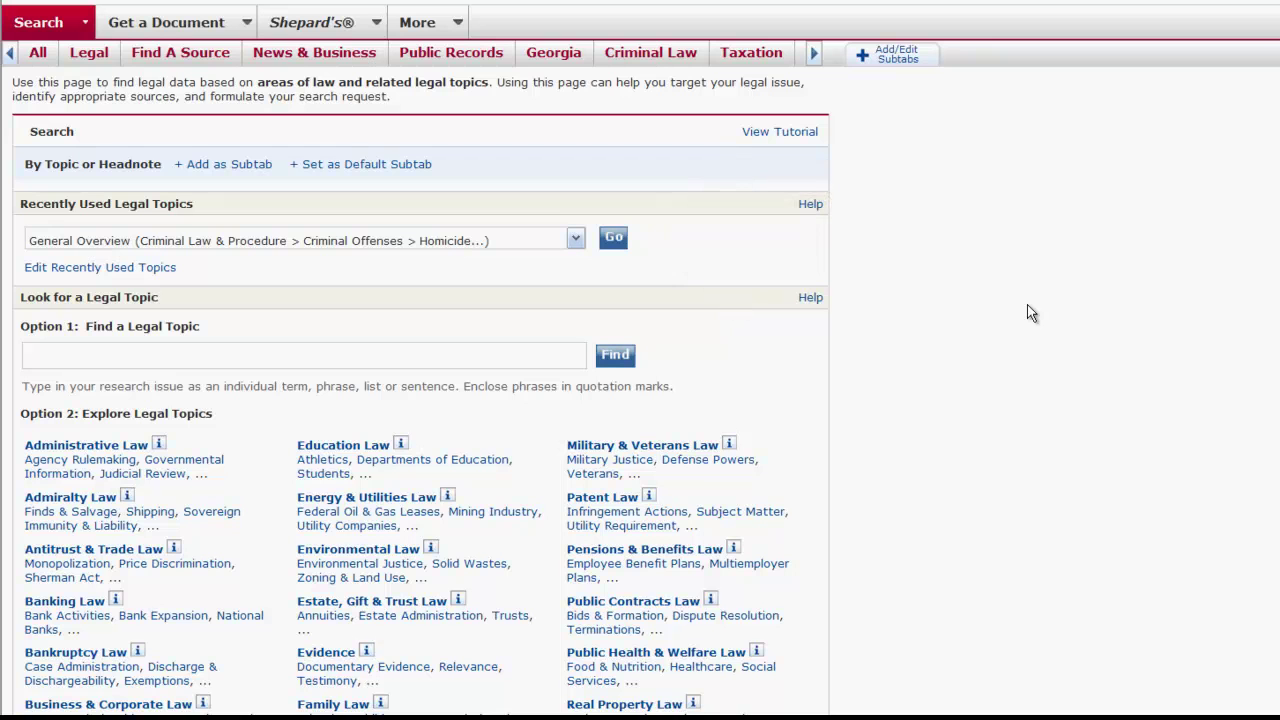
click(583, 236)
click(198, 326)
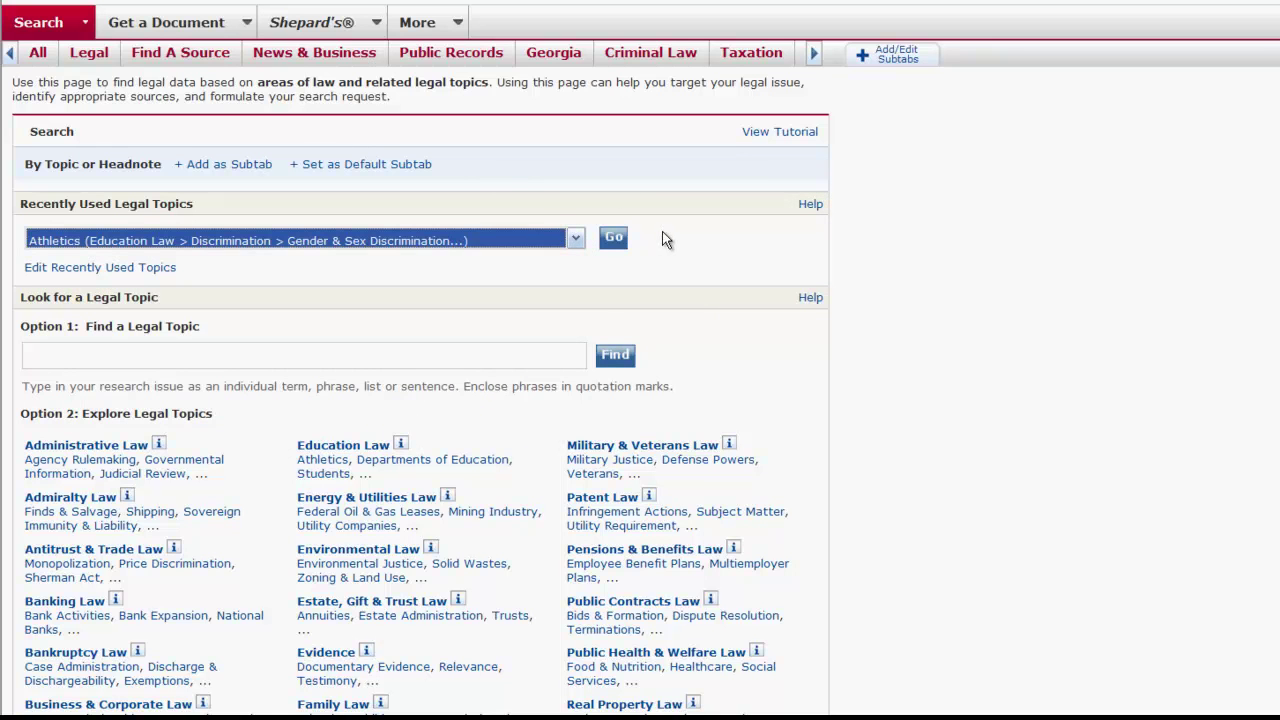
click(620, 242)
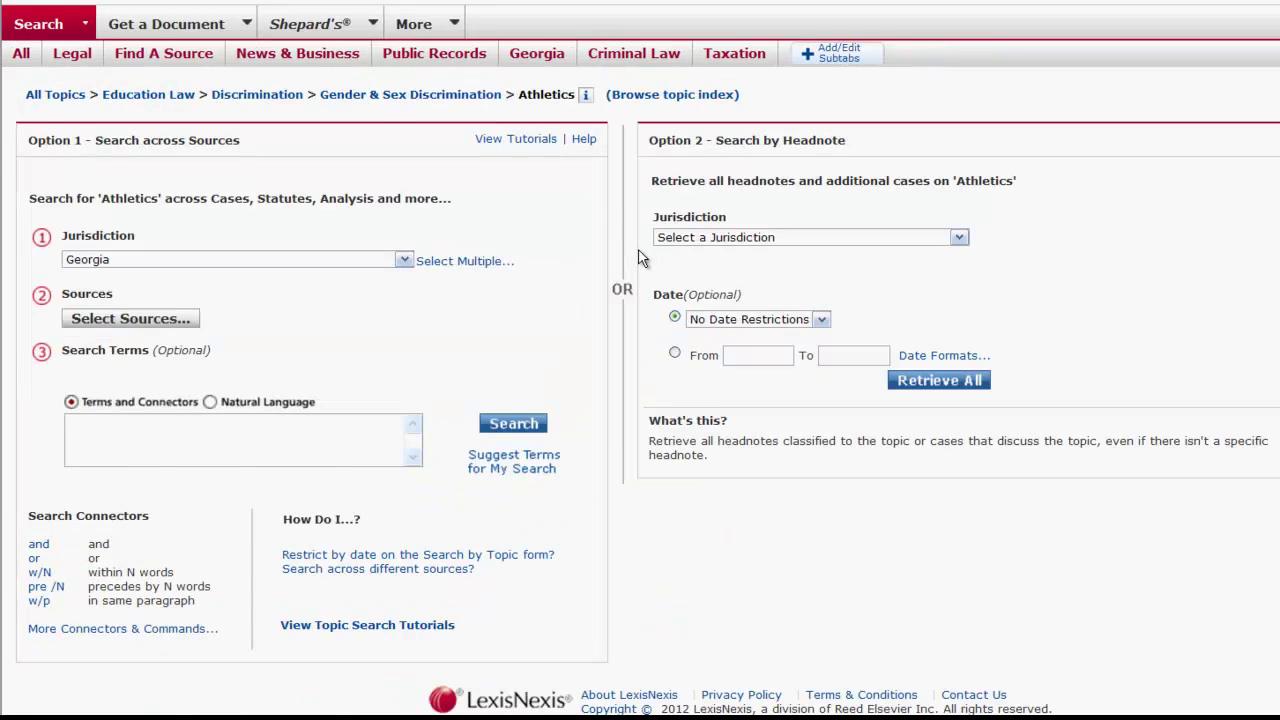
key(alt+Left)
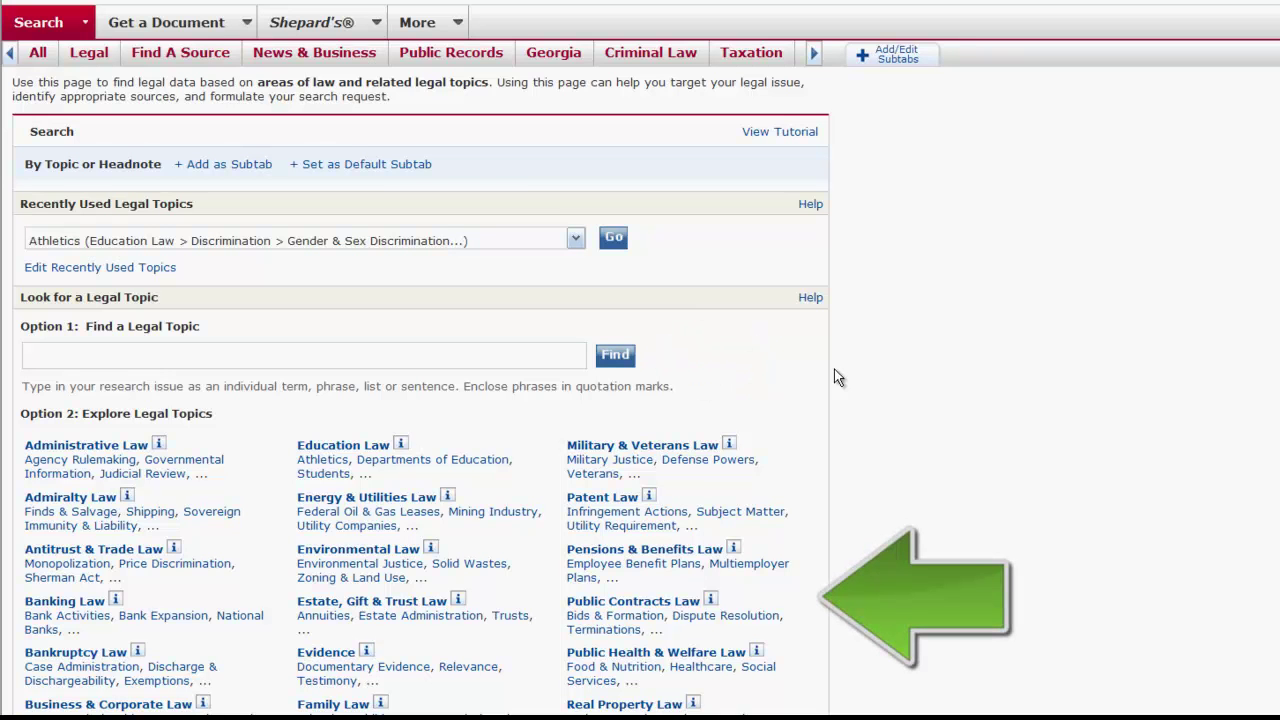
scroll(834, 369, down, 3)
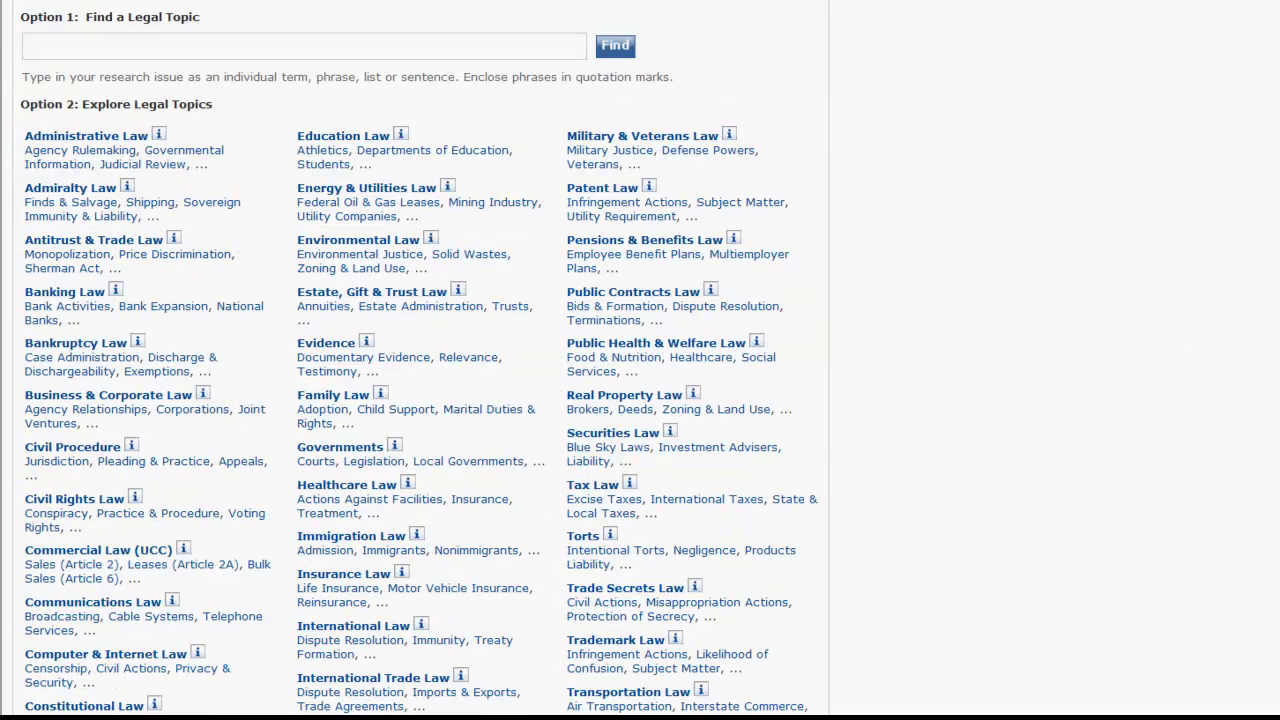
scroll(322, 616, down, 3)
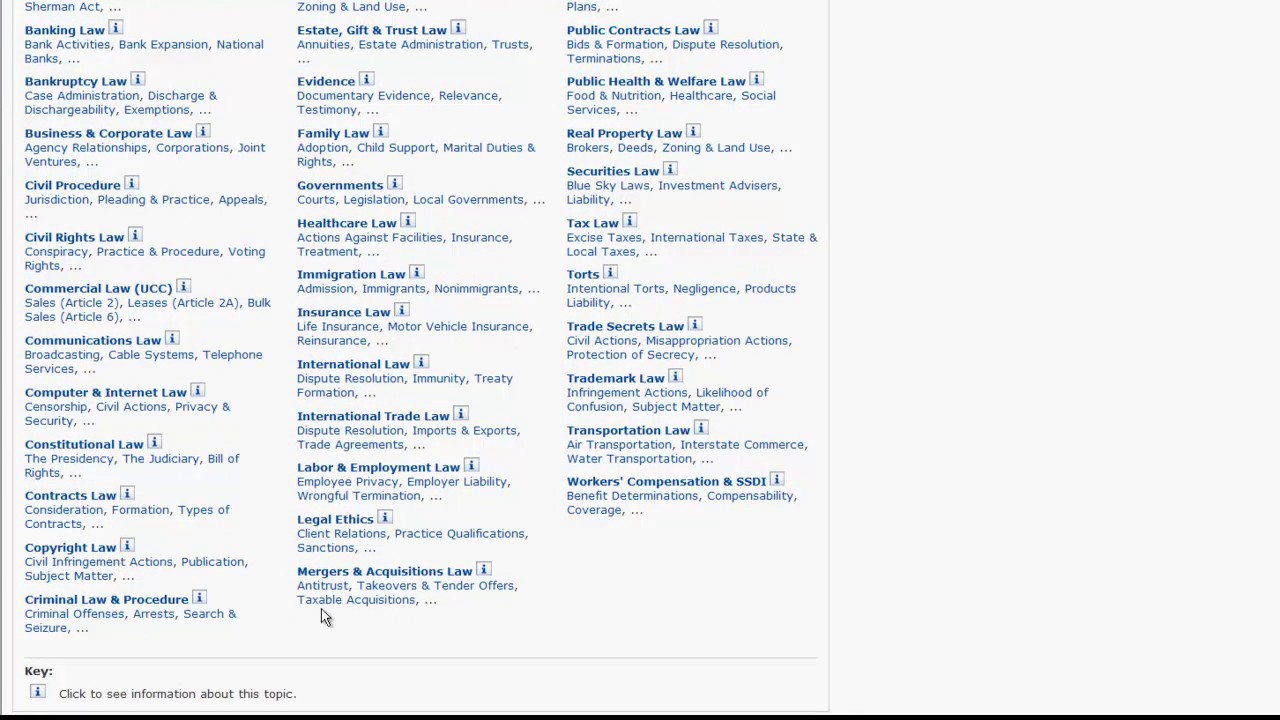
Step: Open Homicide's General Overview under Criminal Law & Procedure > Criminal Offenses
click(124, 599)
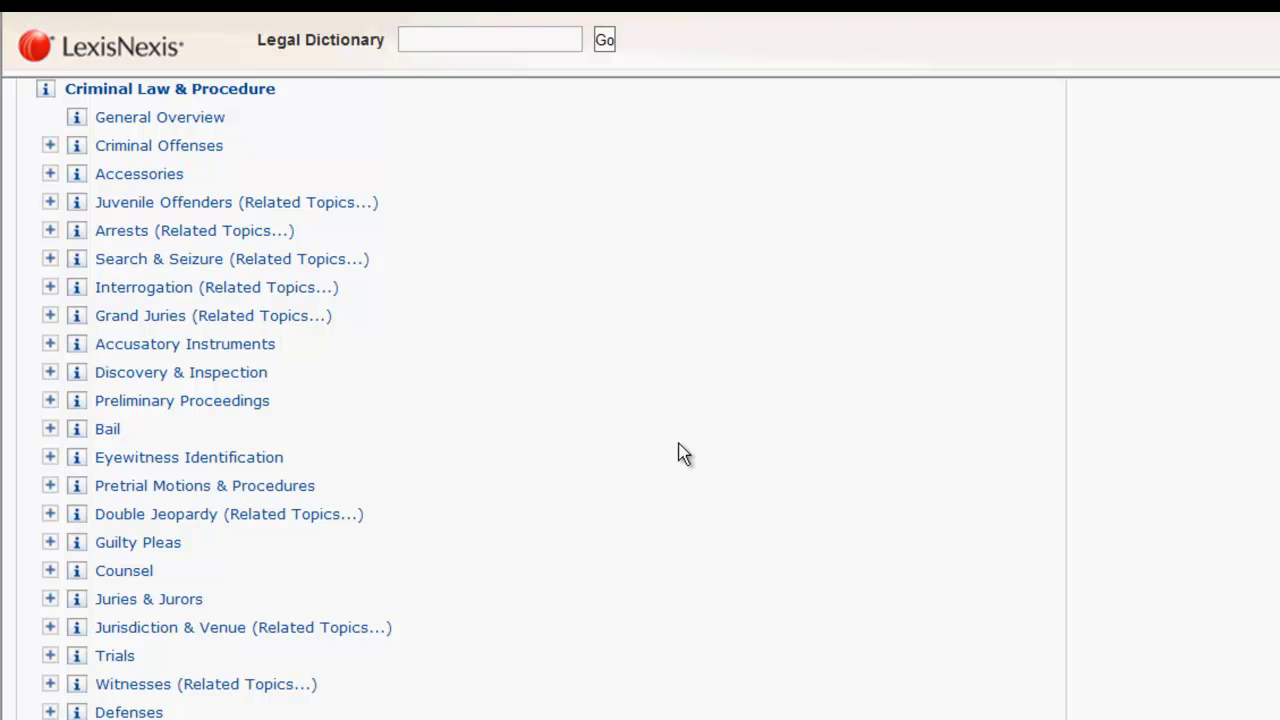
click(50, 147)
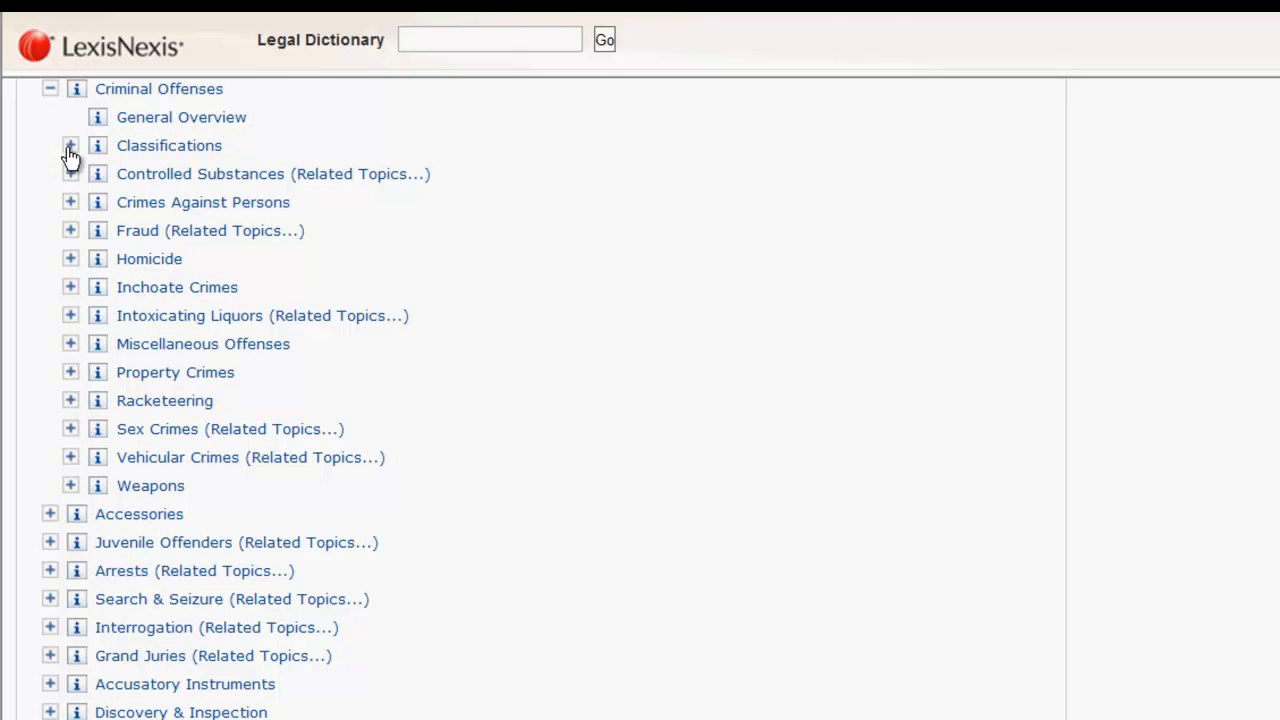
click(70, 148)
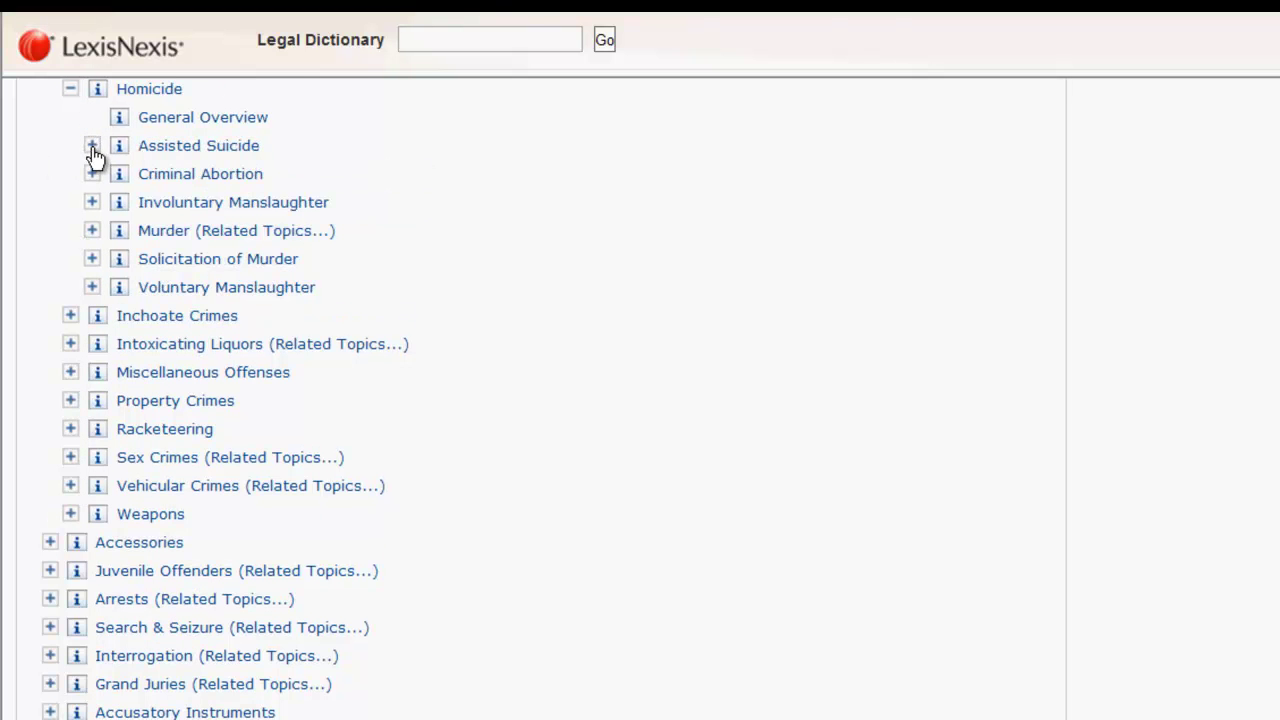
click(215, 122)
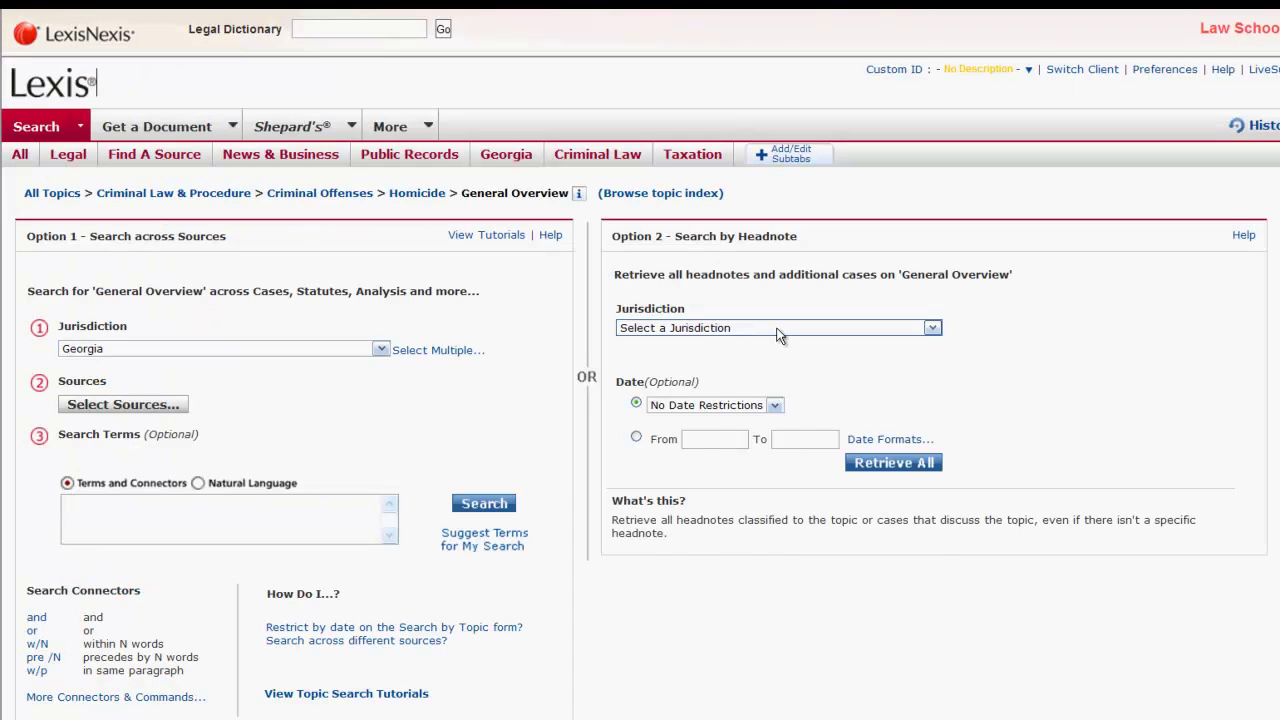
Step: Retrieve all results from Federal Cases - Selected Criminal Material, previous 10 years
click(780, 330)
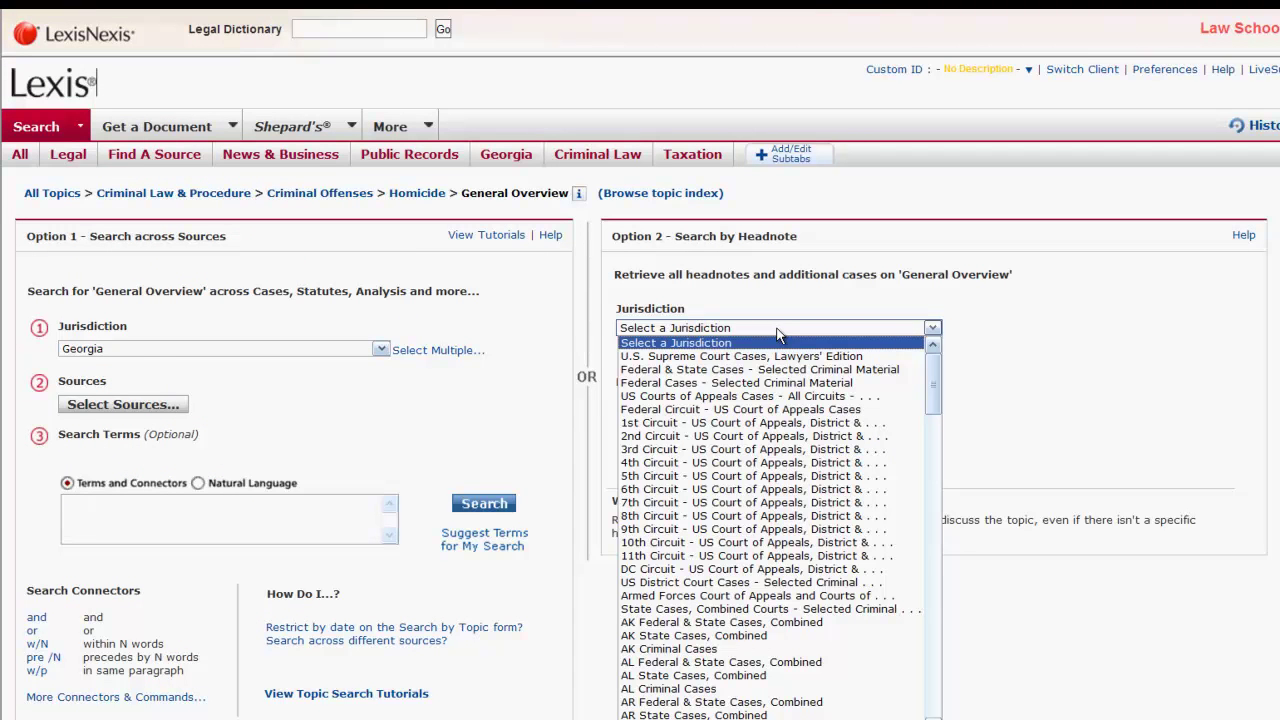
click(757, 383)
click(776, 406)
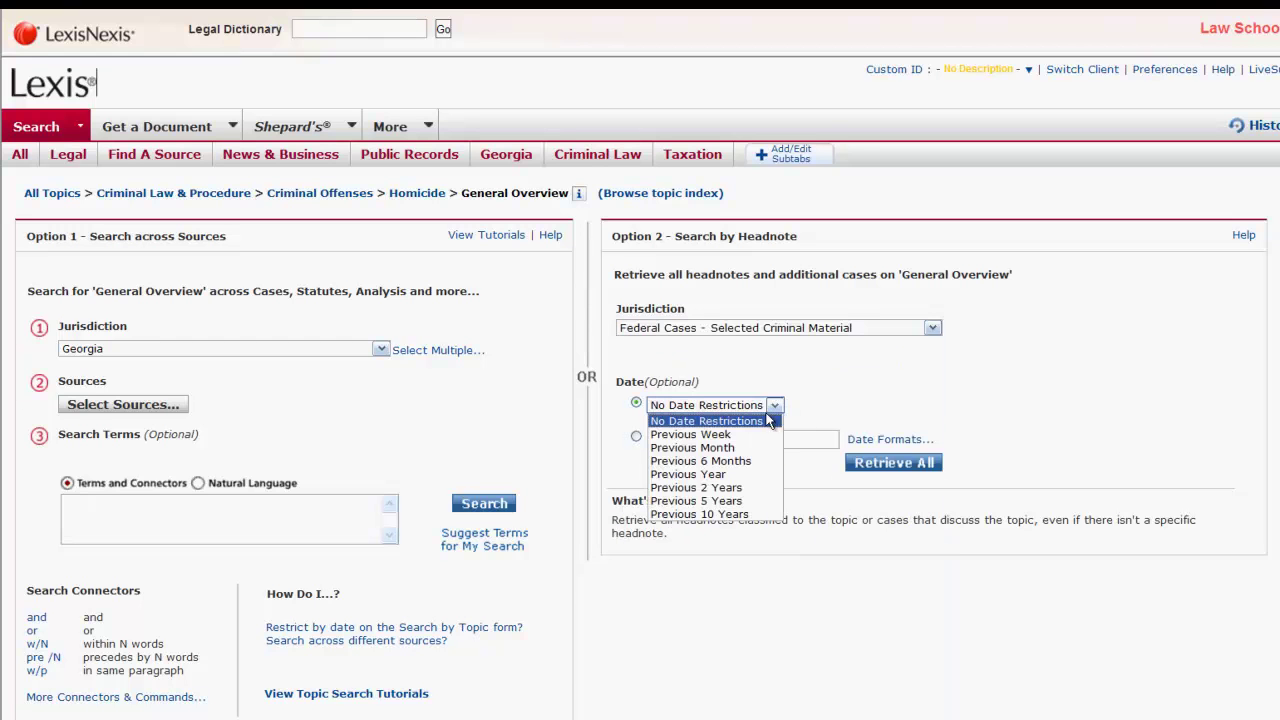
click(711, 513)
click(857, 464)
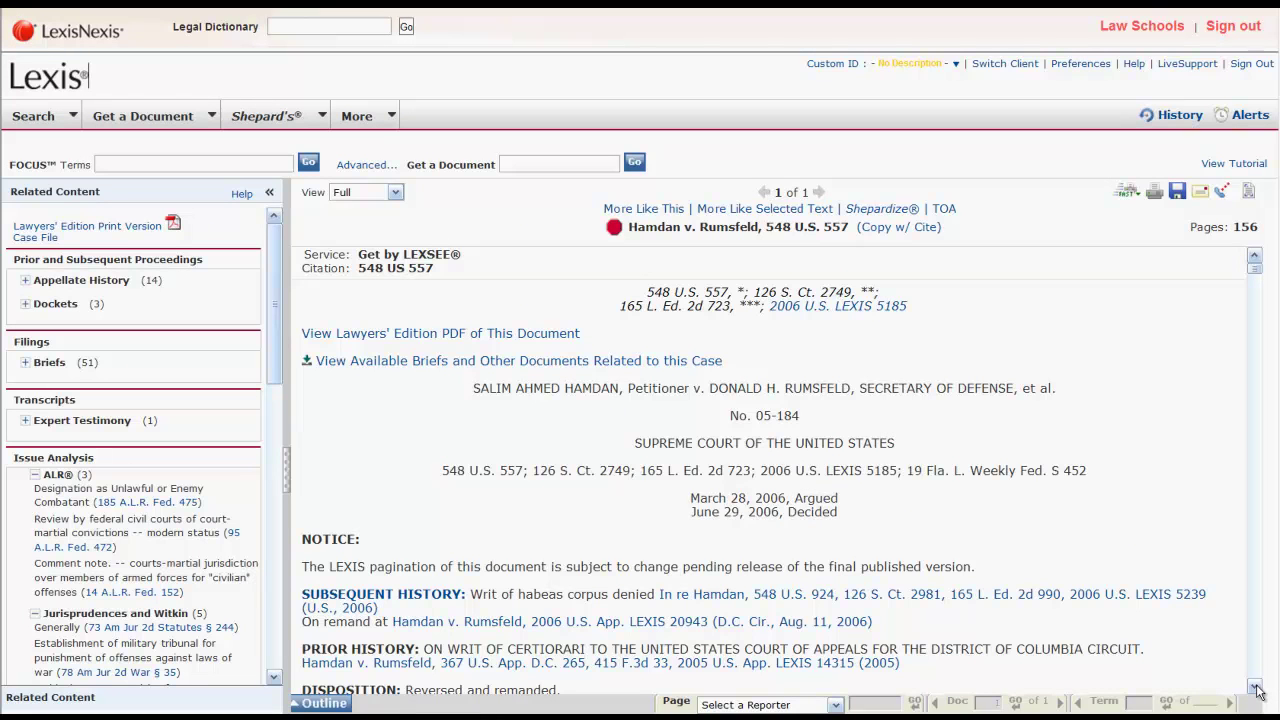
Step: In Hamdan v. Rumsfeld, trace headnote HN1 into the opinion and back, then find cases like HN2
scroll(1257, 690, down, 10)
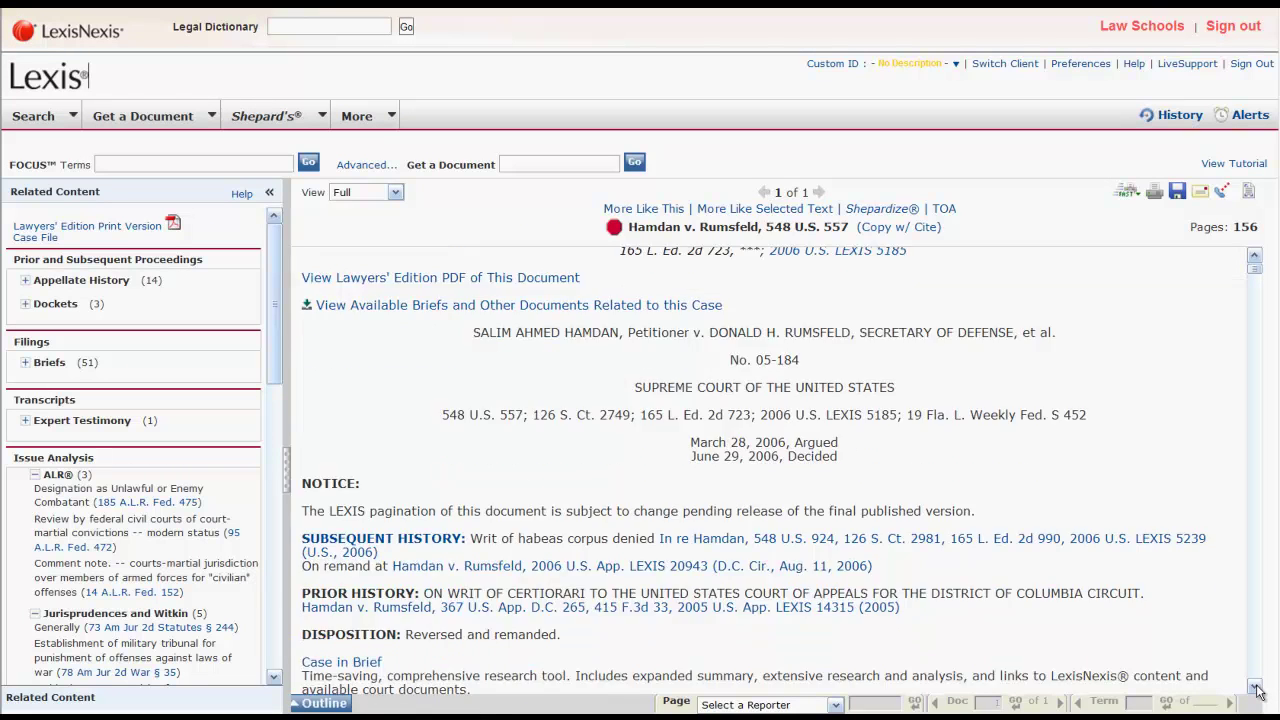
scroll(1257, 690, down, 4)
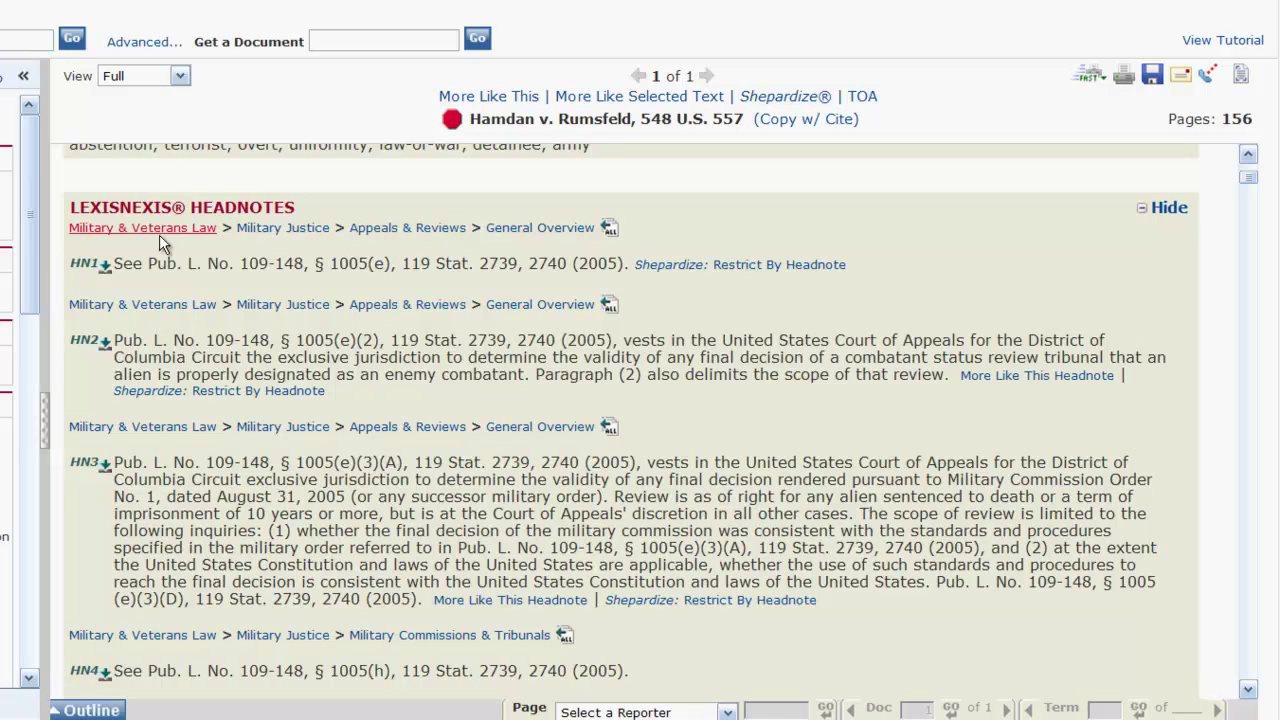
click(105, 266)
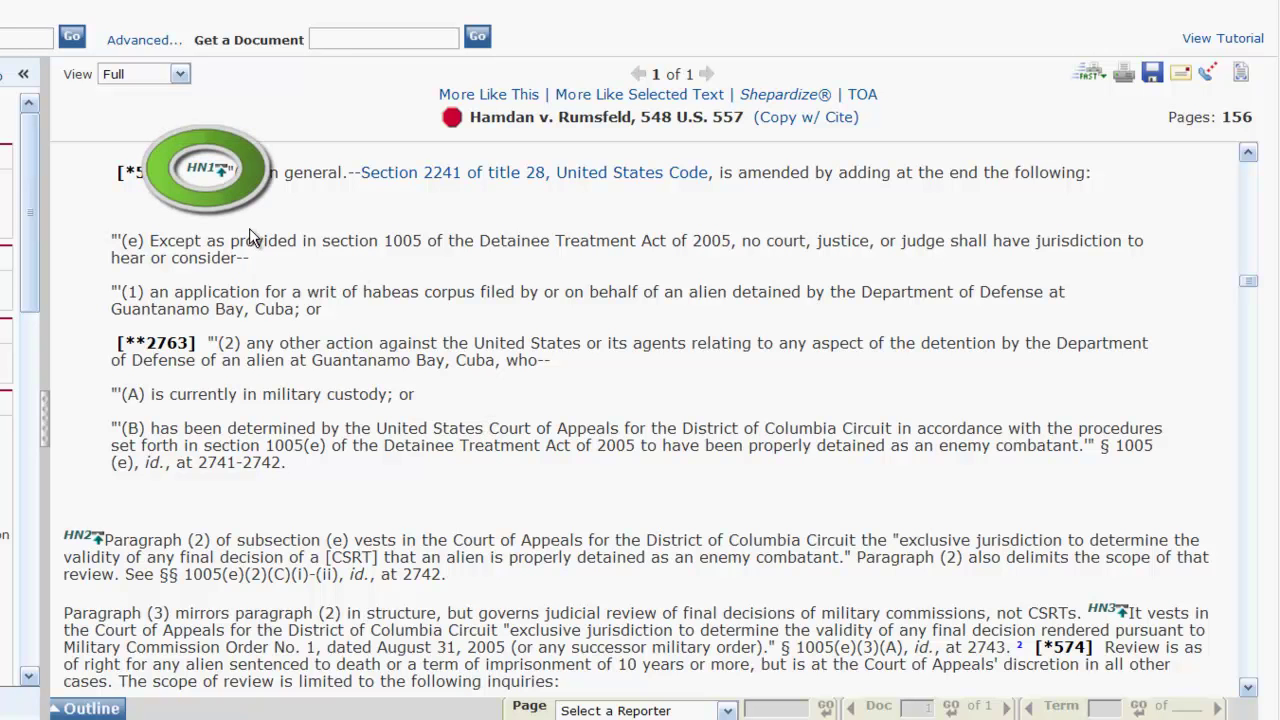
click(221, 176)
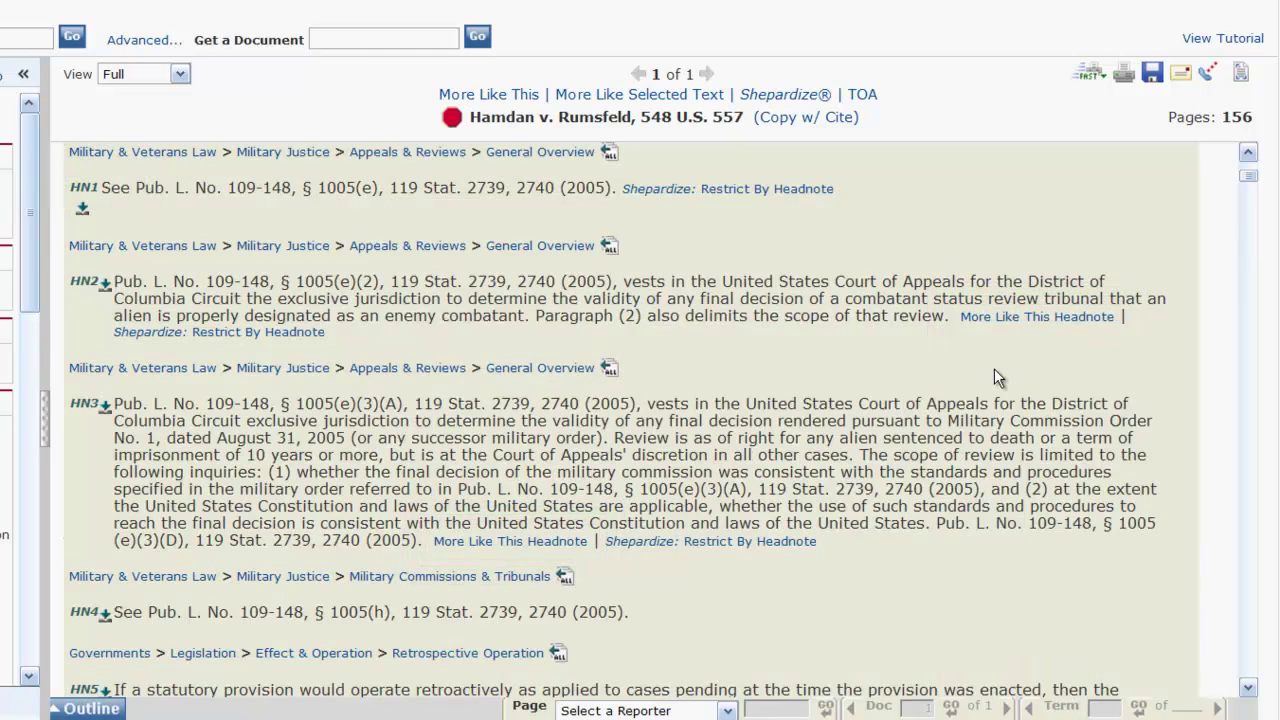
click(1037, 316)
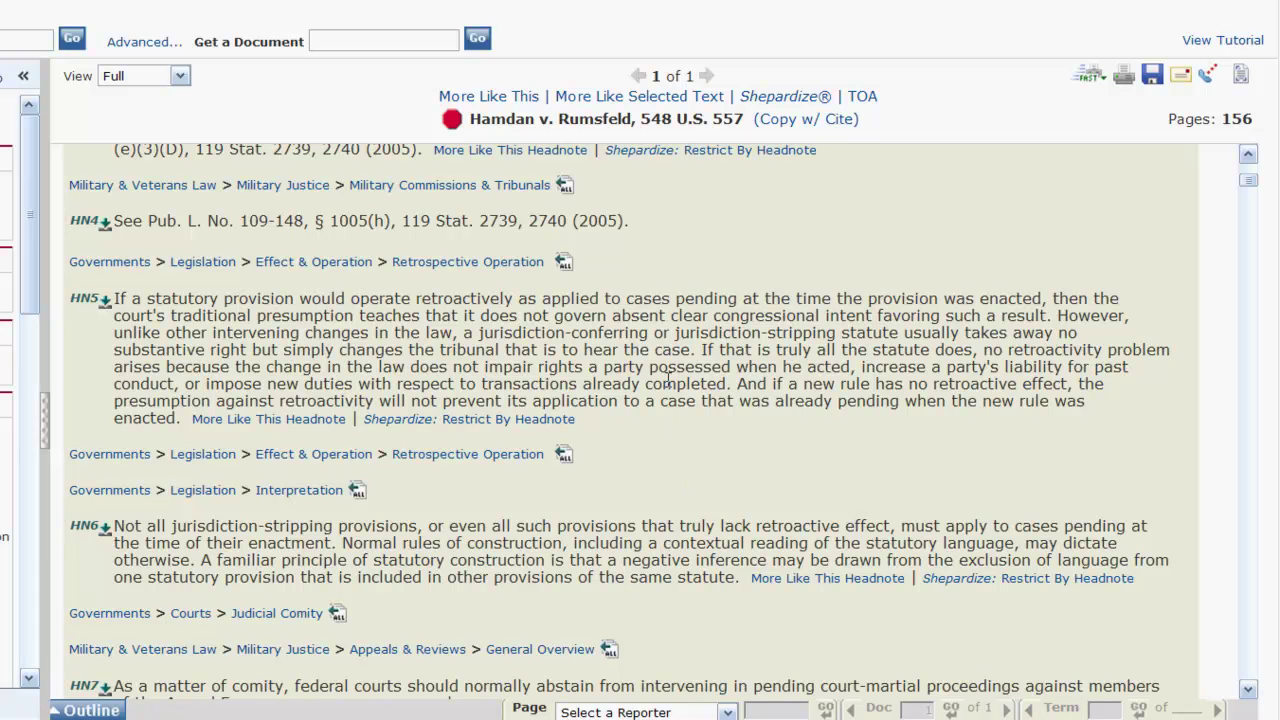
Step: Retrieve all Retrospective Operation headnotes from U.S. Supreme Court Cases, Lawyers' Edition, previous 5 years
click(565, 265)
click(604, 259)
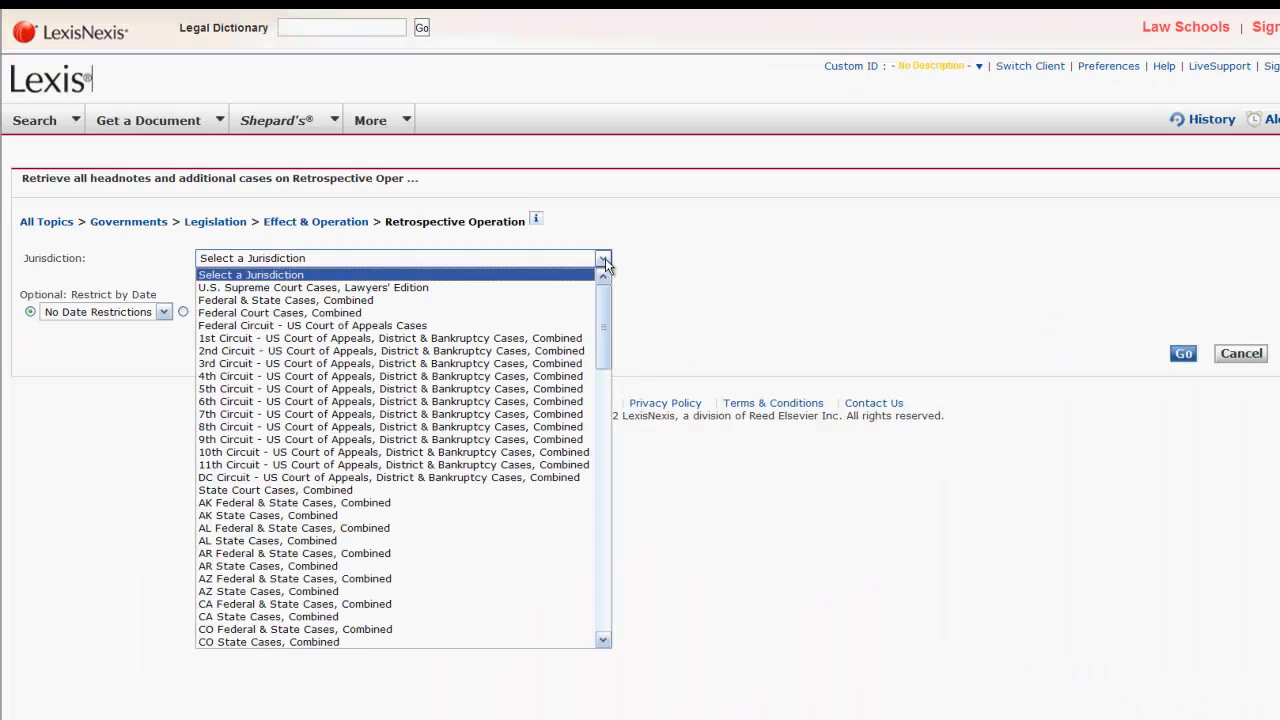
click(372, 287)
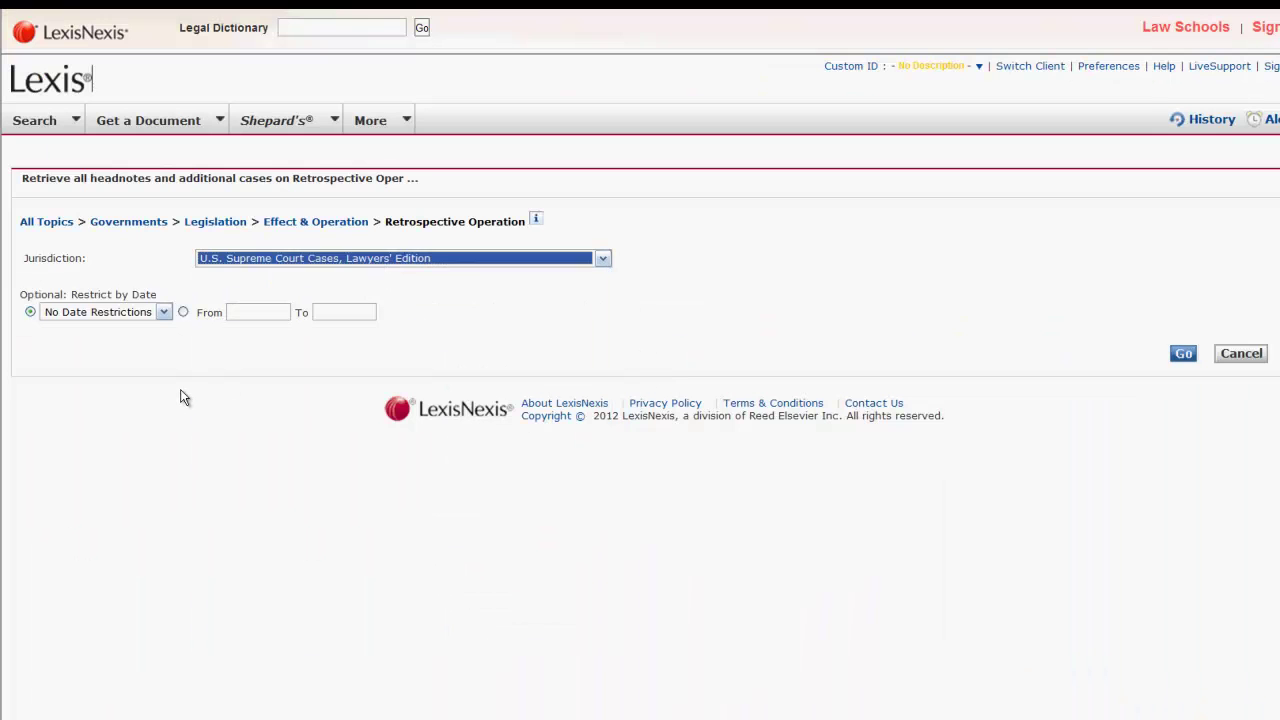
click(164, 312)
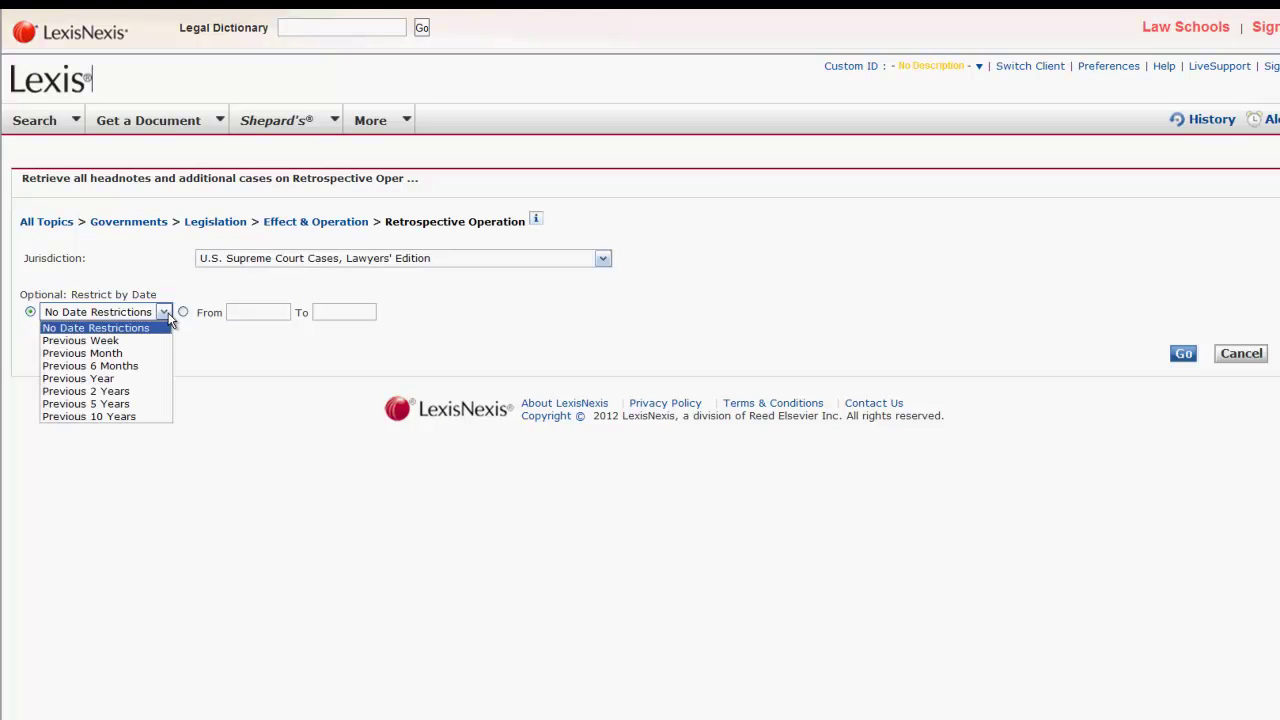
click(137, 403)
click(1155, 443)
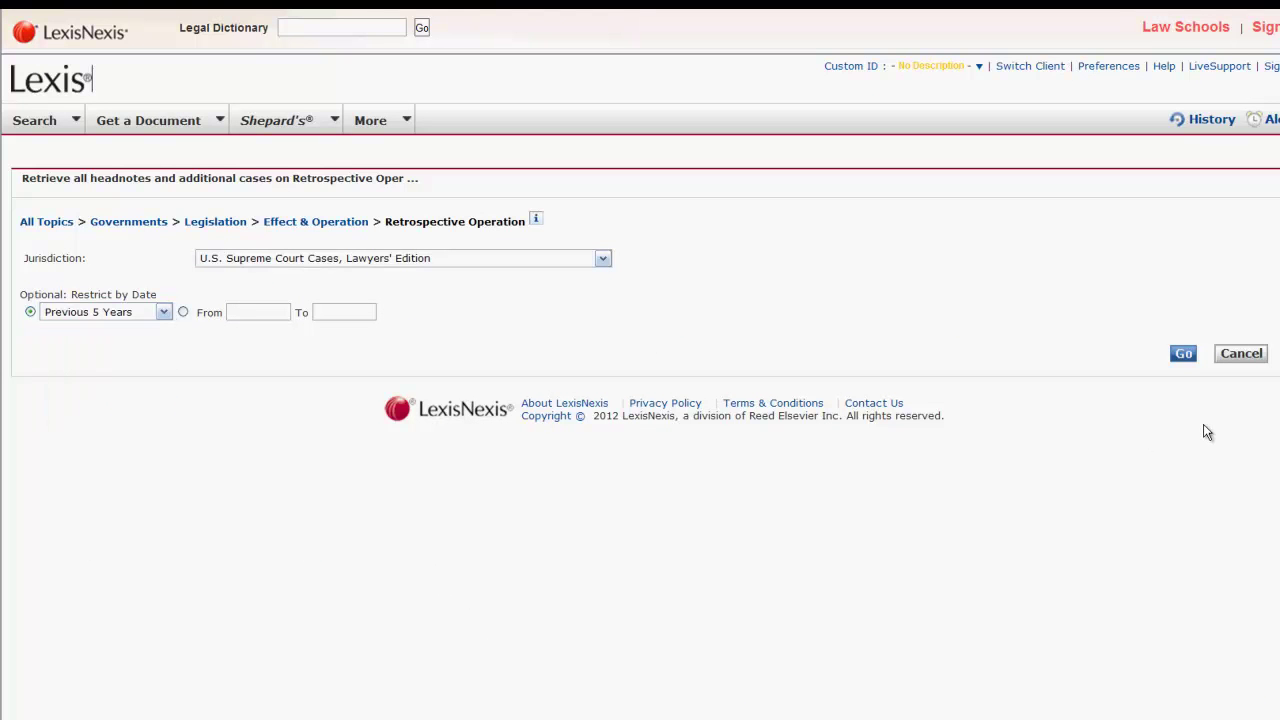
click(1186, 357)
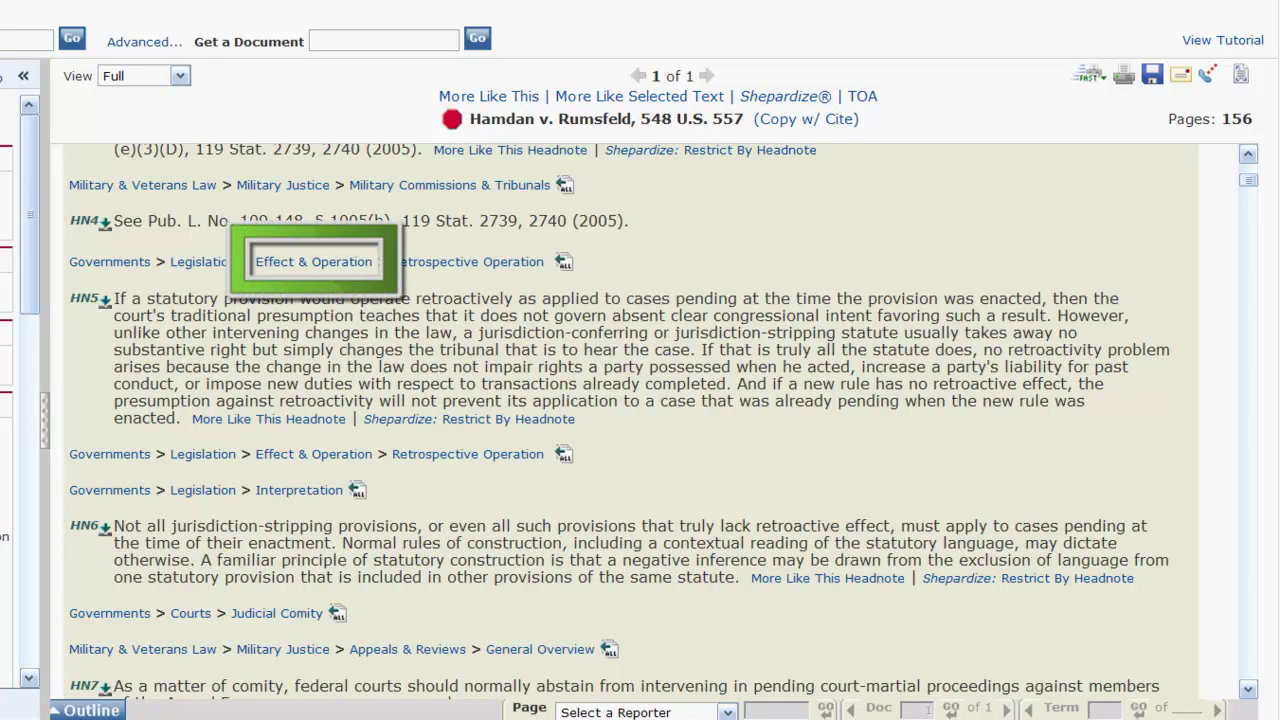
Step: Open the Effect & Operation topic under Governments > Legislation
click(323, 263)
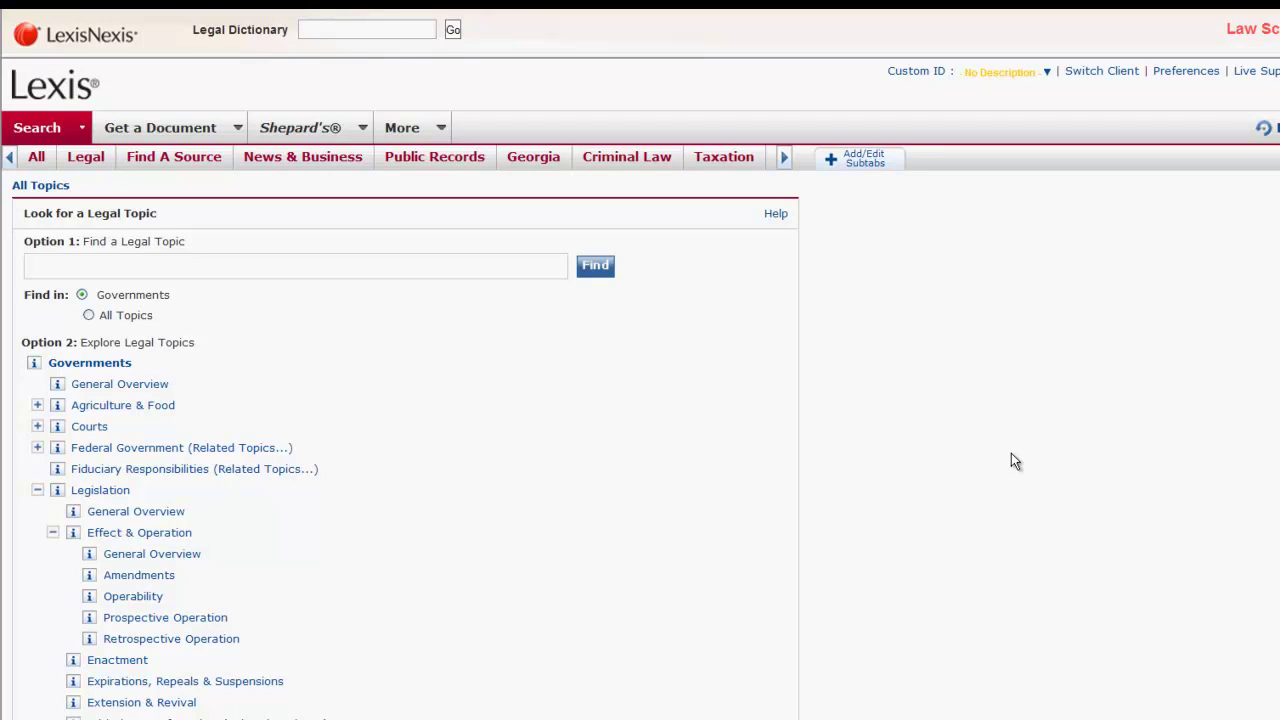